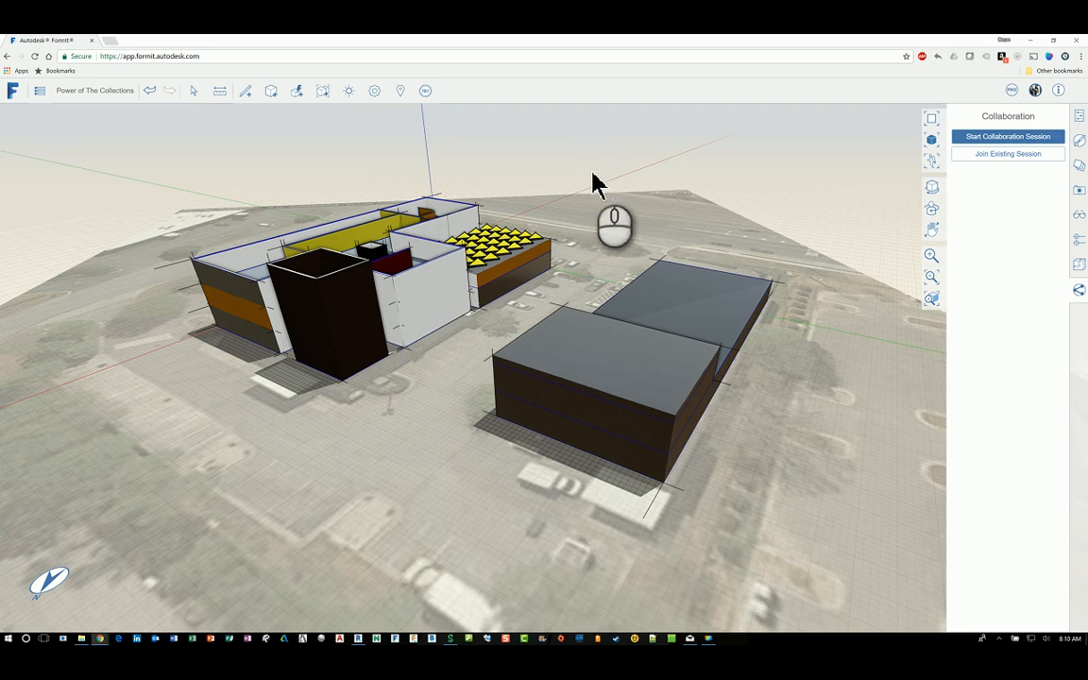
Step: Orbit the model, then cancel the Unsaved Changes prompt to keep the current sketch
middle_click_drag(592, 179, 558, 270)
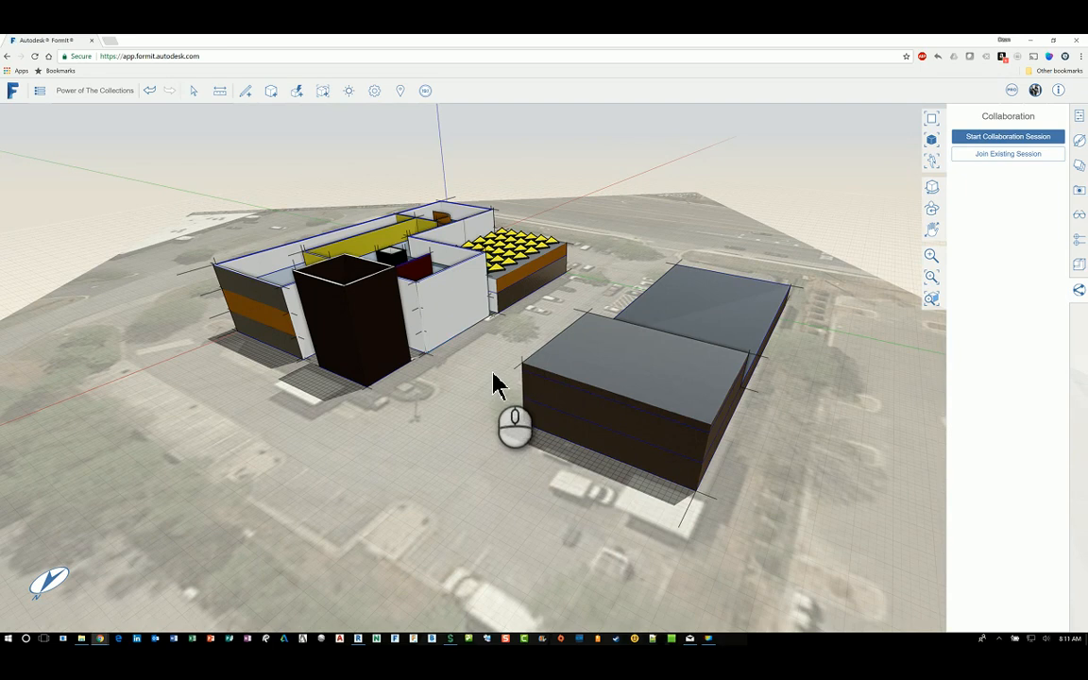
left_click(42, 92)
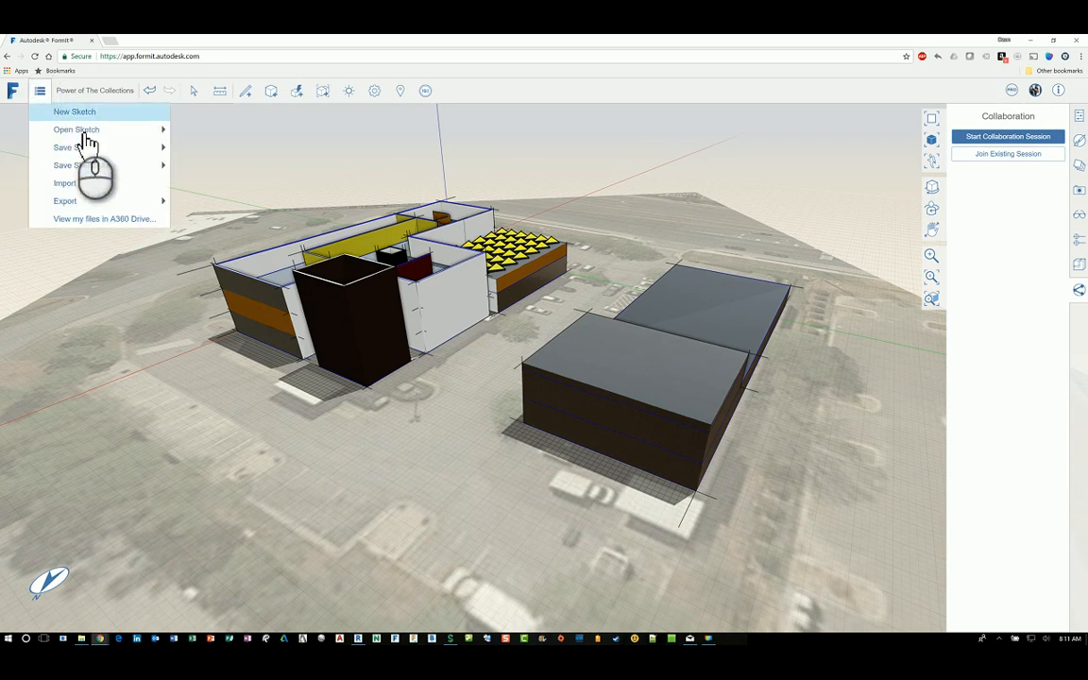
left_click(93, 115)
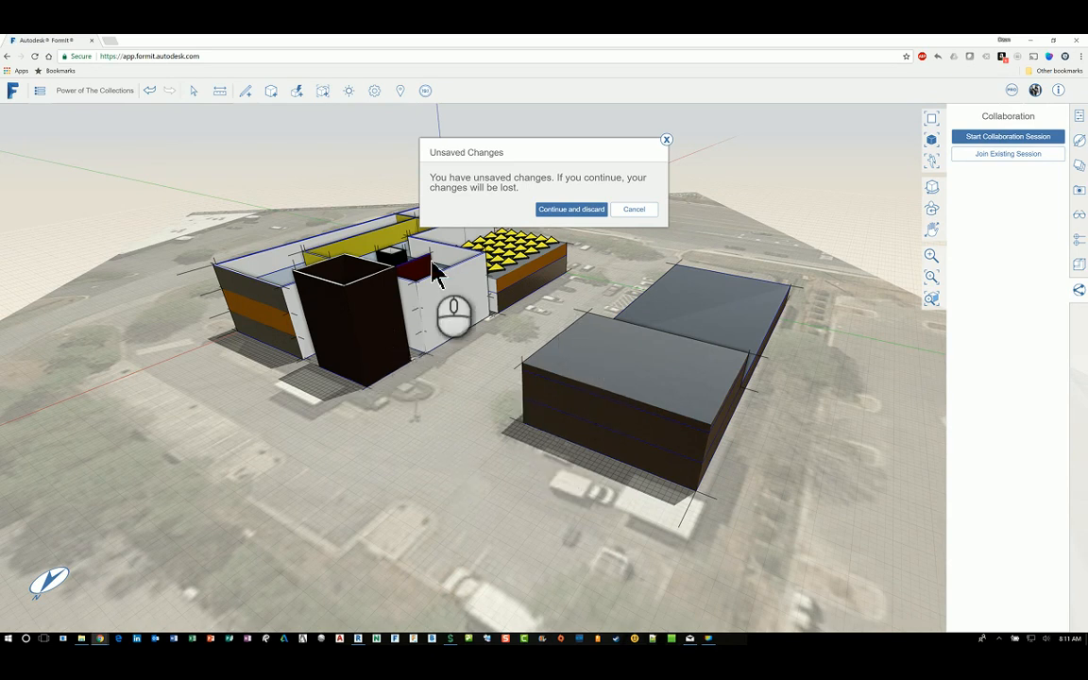
left_click(640, 209)
Step: Save the 'Power of The Collections' sketch to A360 Drive
left_click(40, 91)
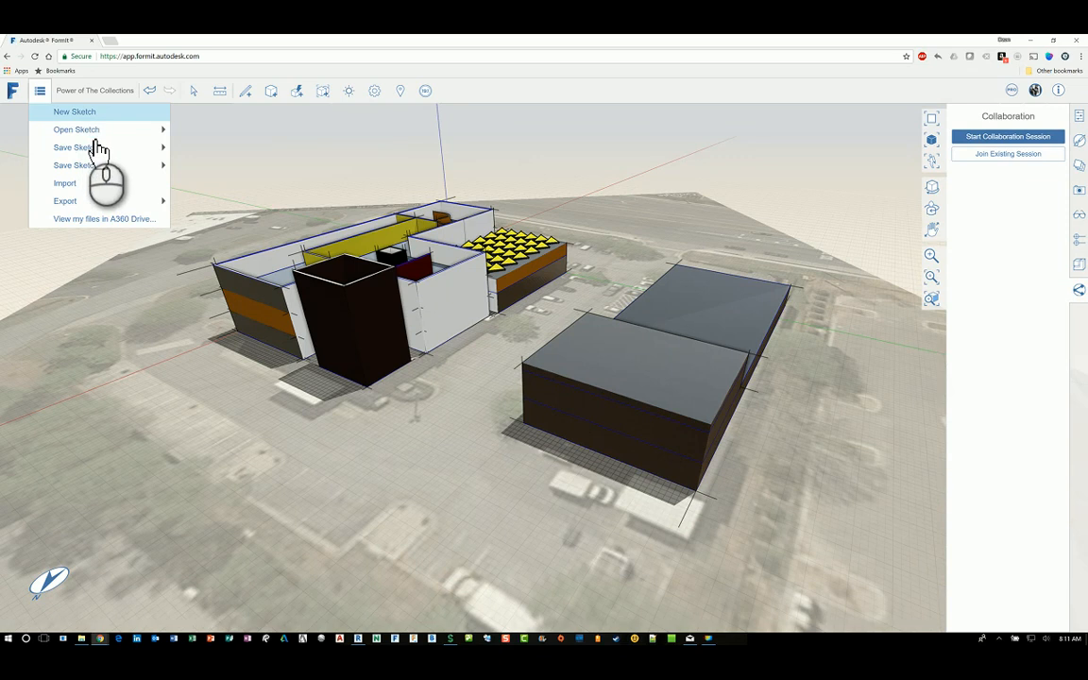
mouse_move(100, 149)
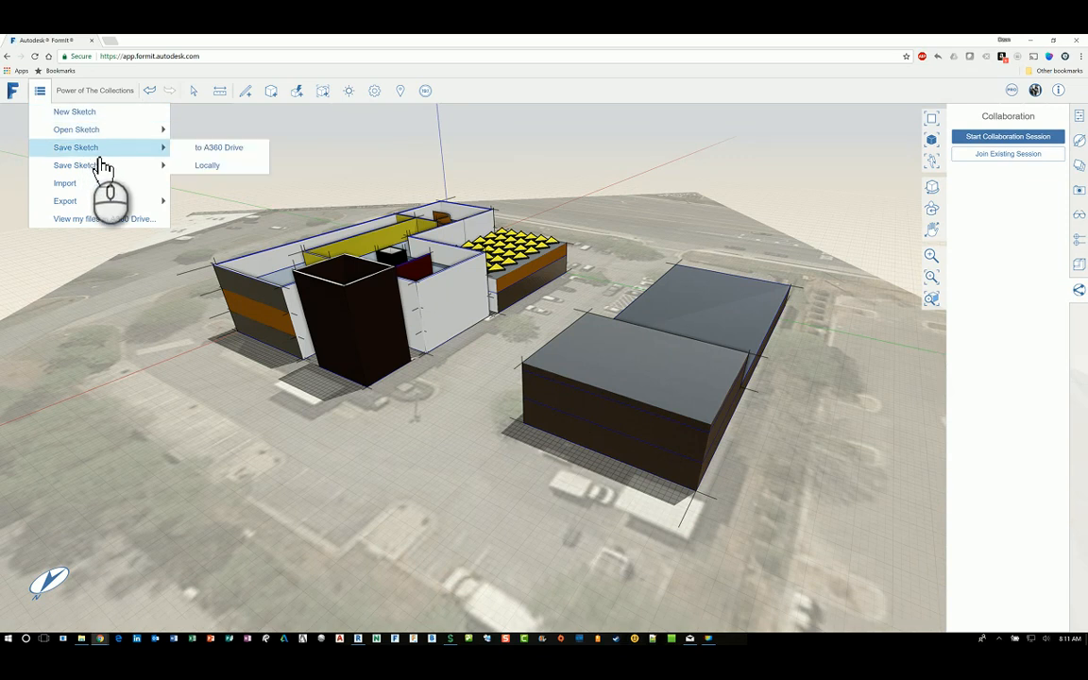
left_click(218, 149)
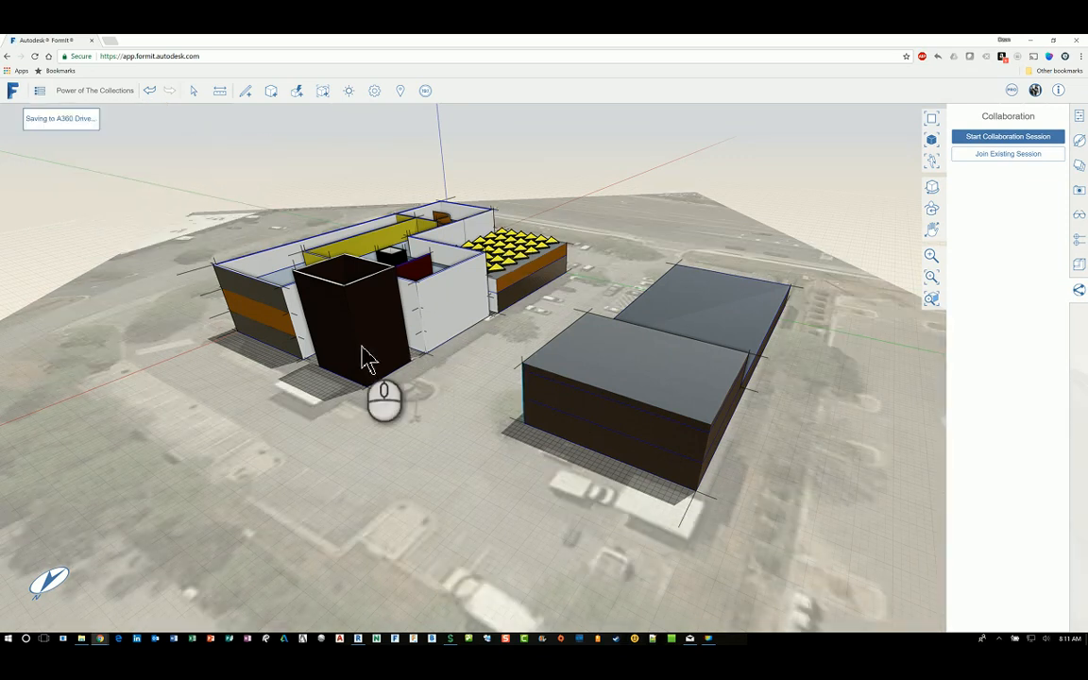
left_click(40, 90)
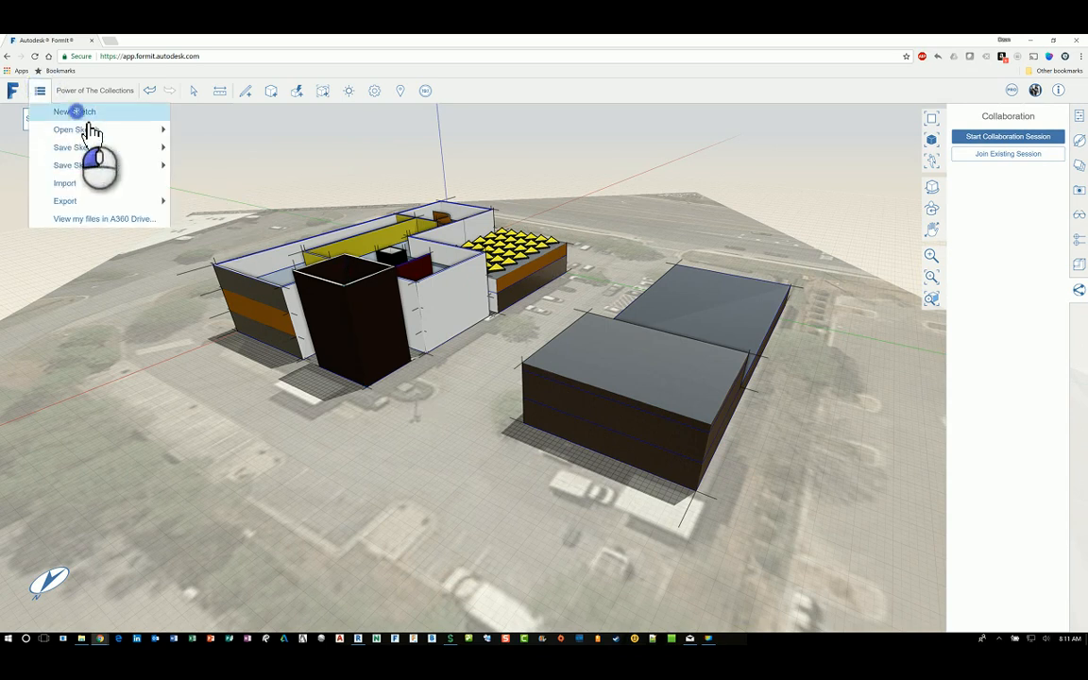
Step: Create a new sketch named 'FormIt 360 Test ABC' in the New dialog
left_click(77, 112)
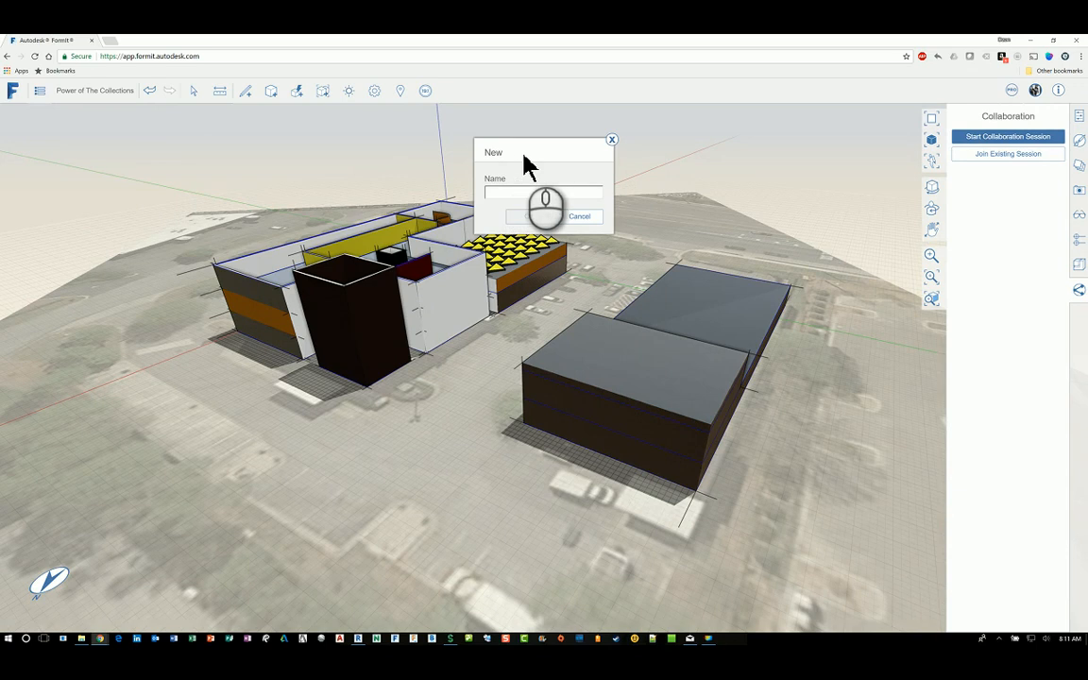
left_click(555, 206)
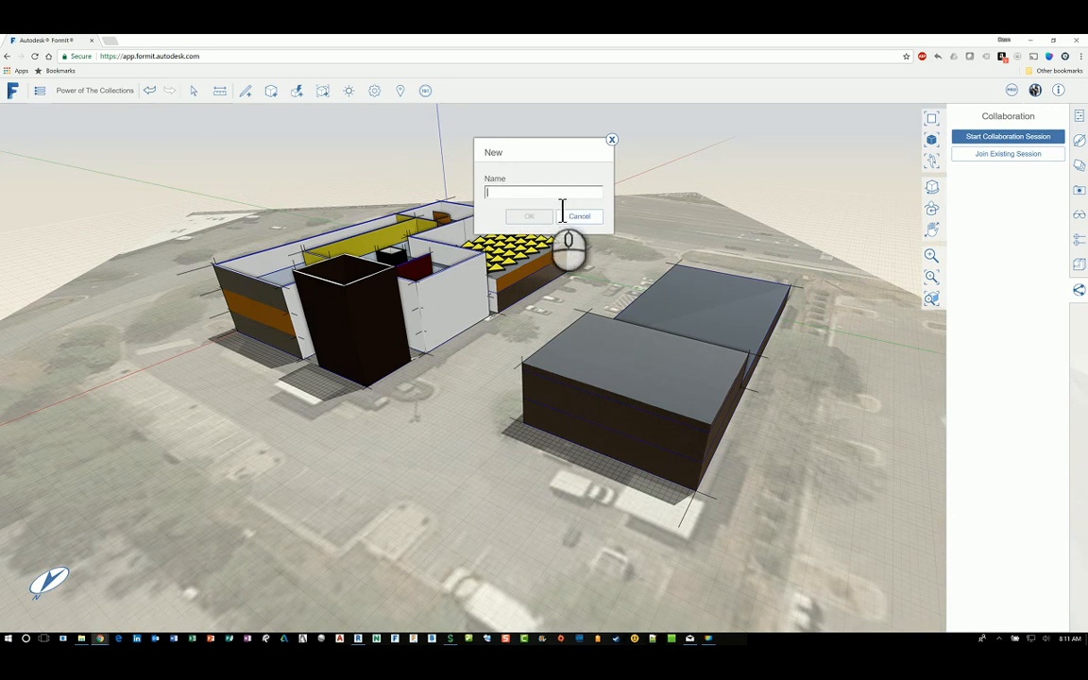
type("FormIt 360 Test ABC")
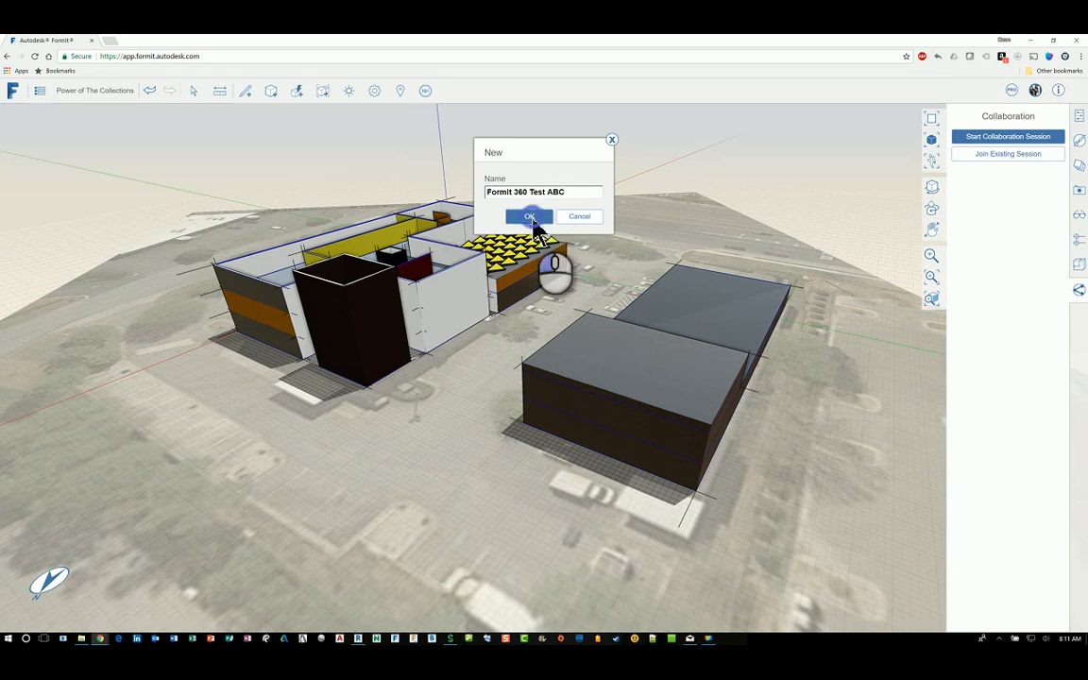
left_click(539, 221)
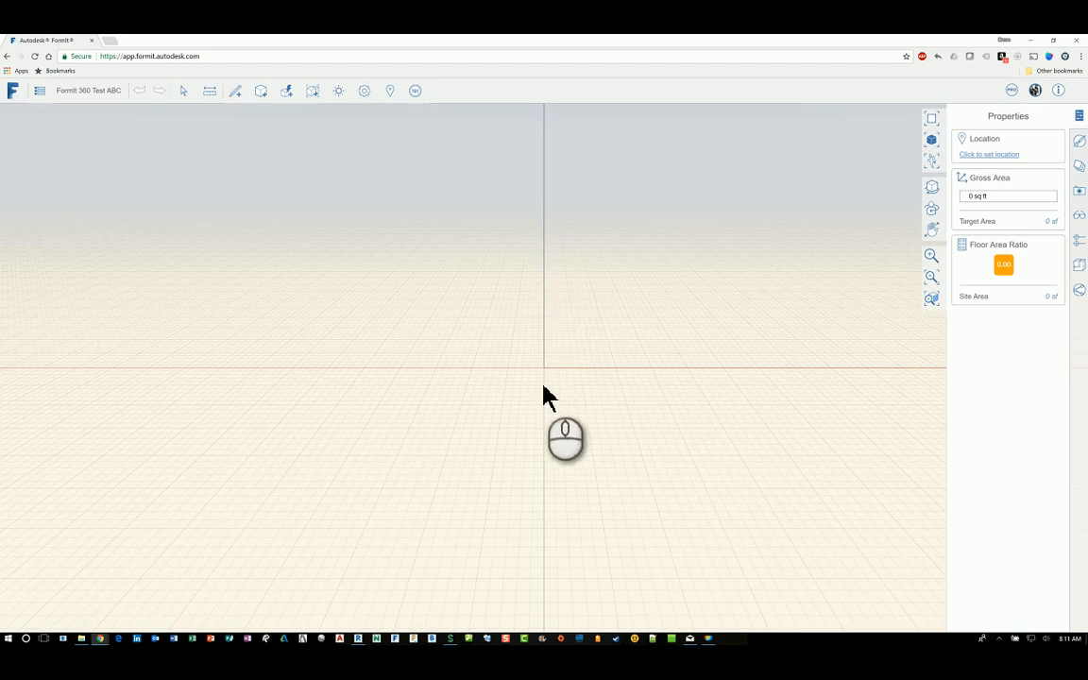
middle_click_drag(668, 413, 352, 369)
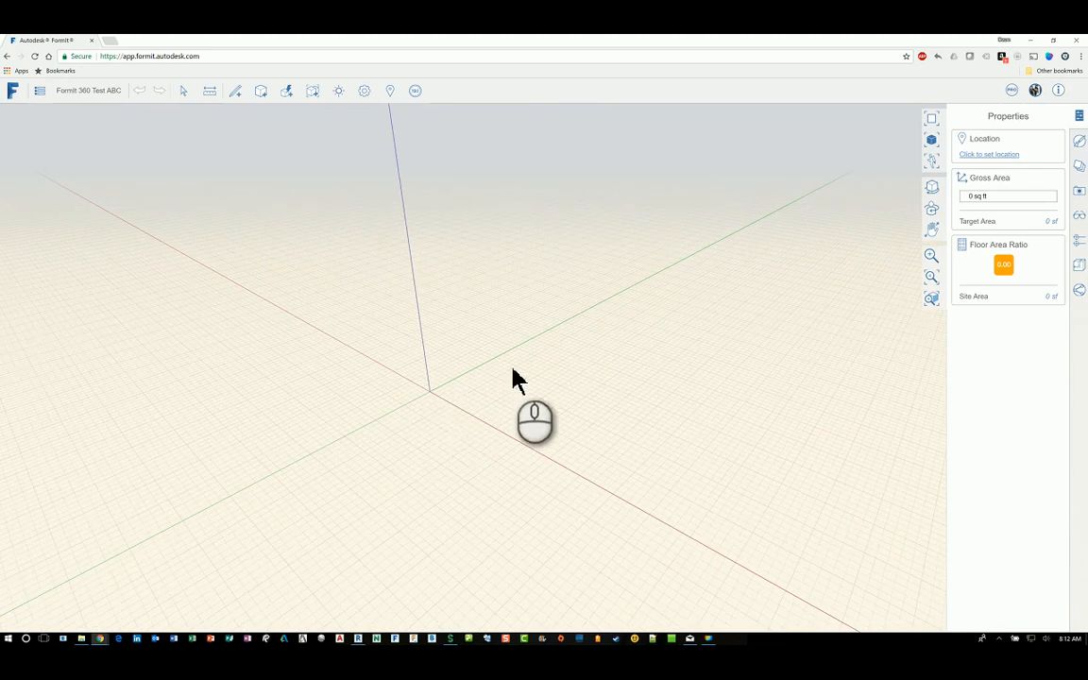
middle_click_drag(456, 417, 601, 394)
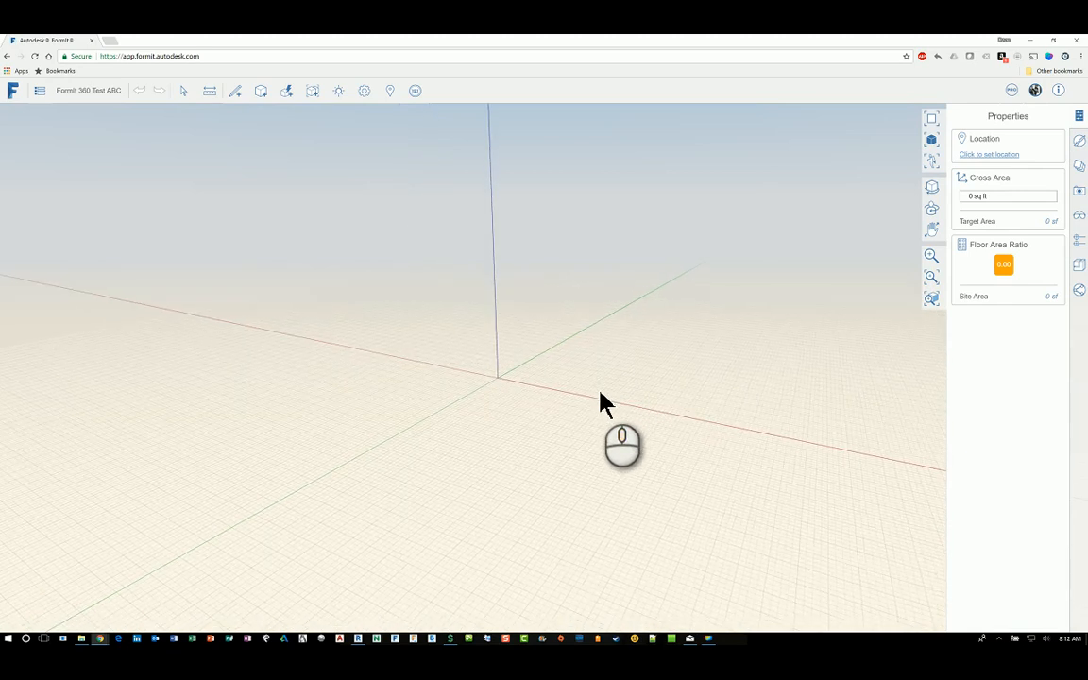
left_click(389, 91)
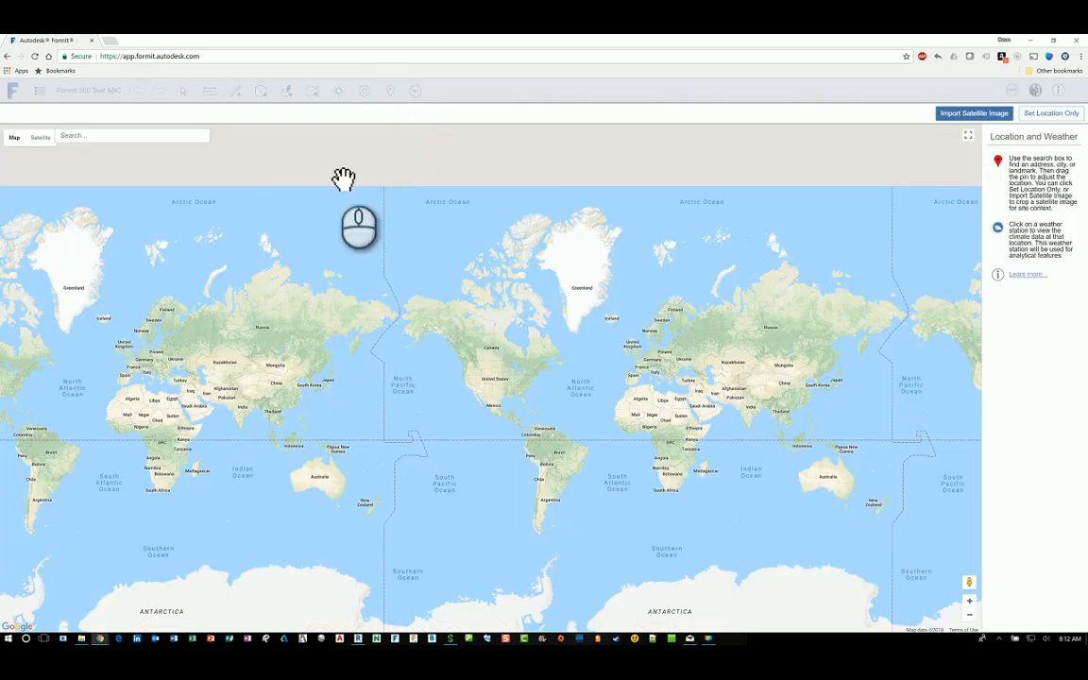
Step: Search the location map for the project's street address to place a site pin
left_click(105, 135)
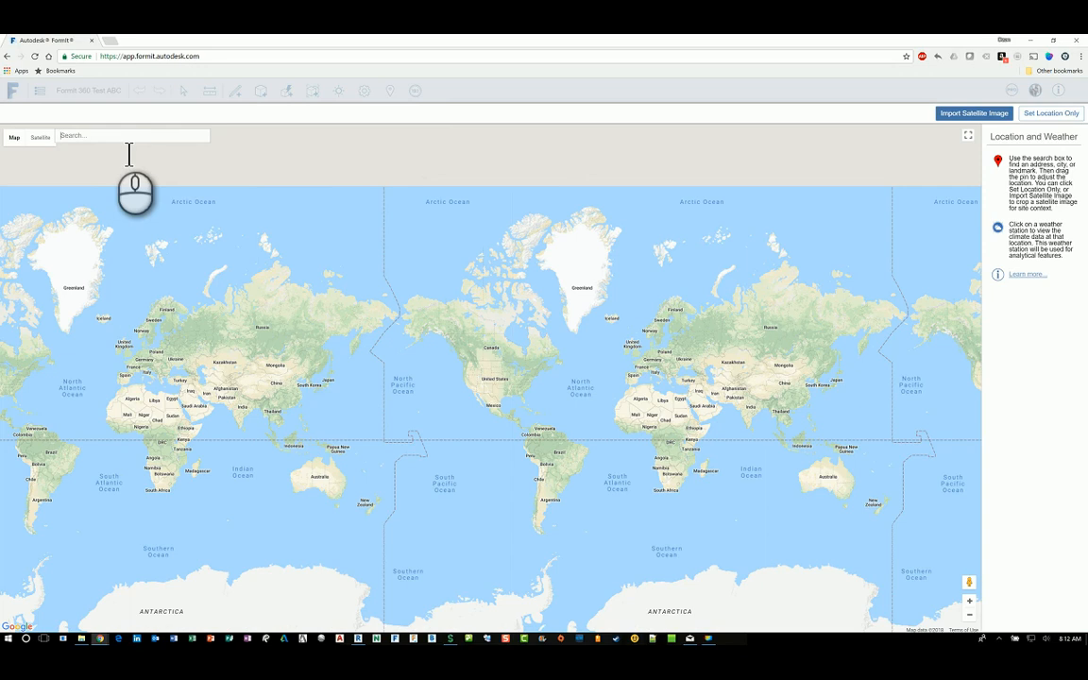
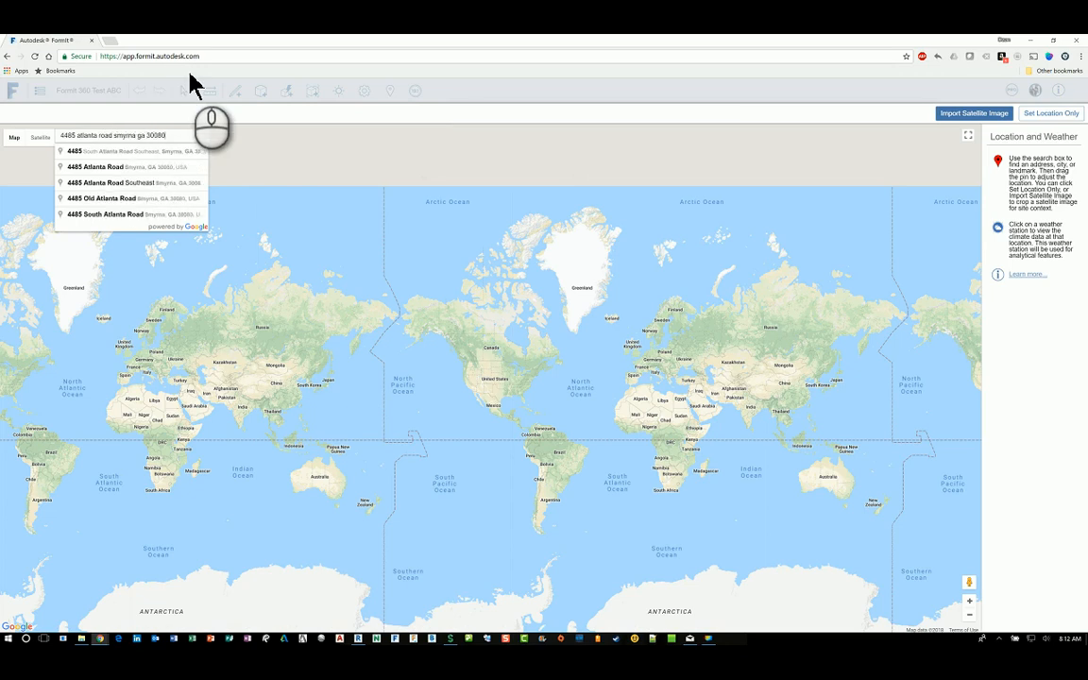
key("Return")
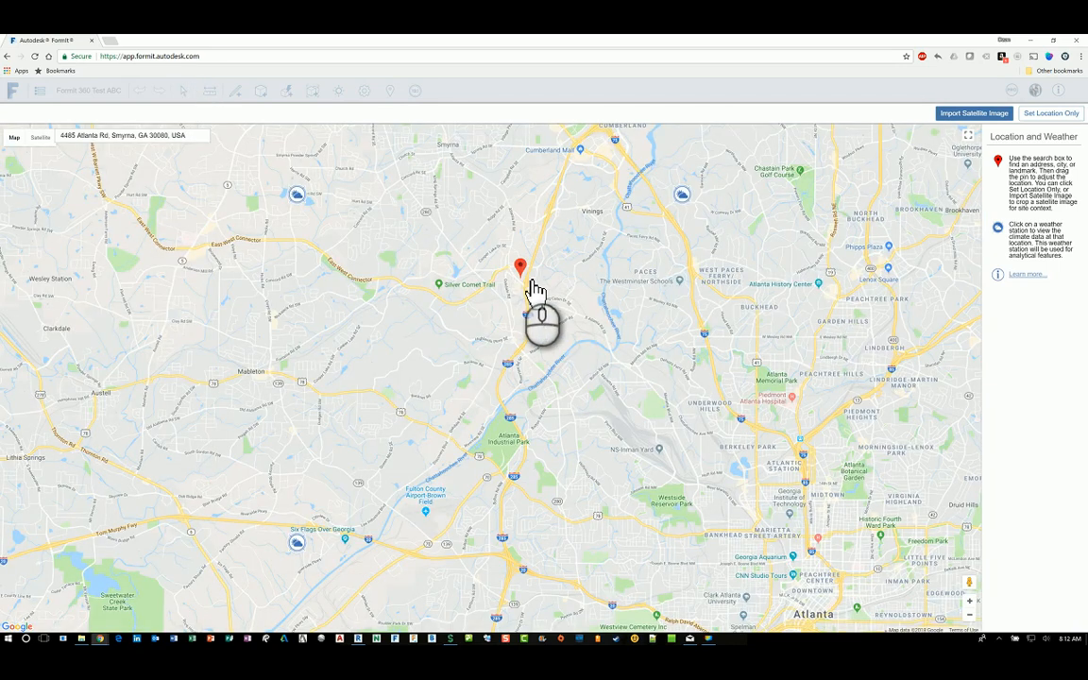
Step: Zoom the map to street level around the site pin near Vinings Church
scroll(533, 288, "up", 3)
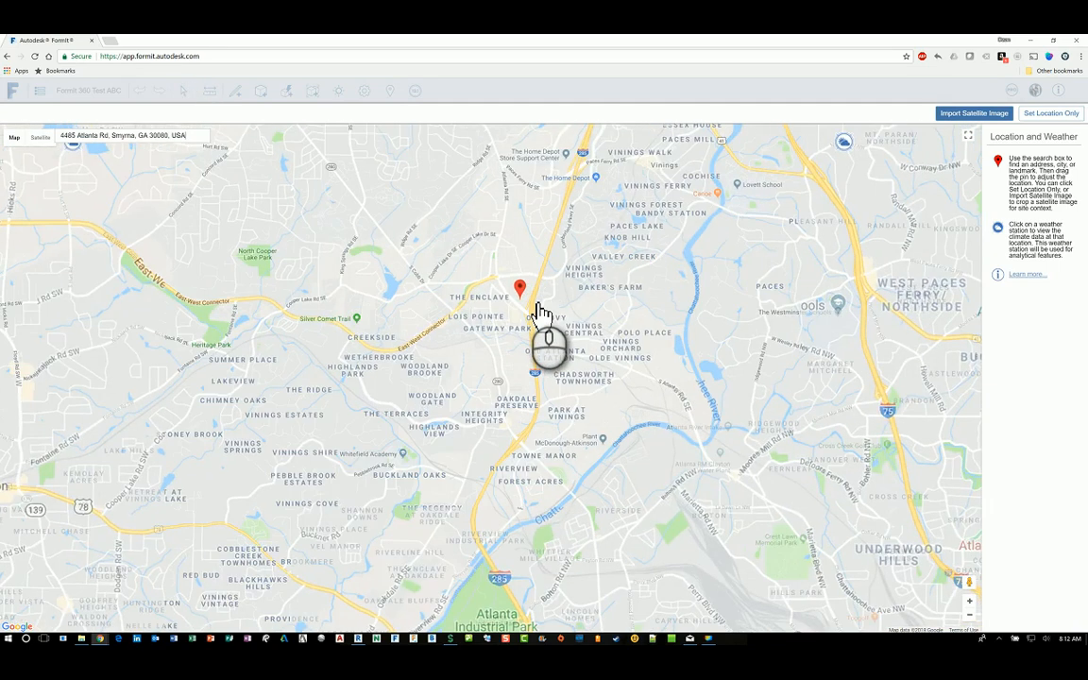
scroll(535, 311, "up", 5)
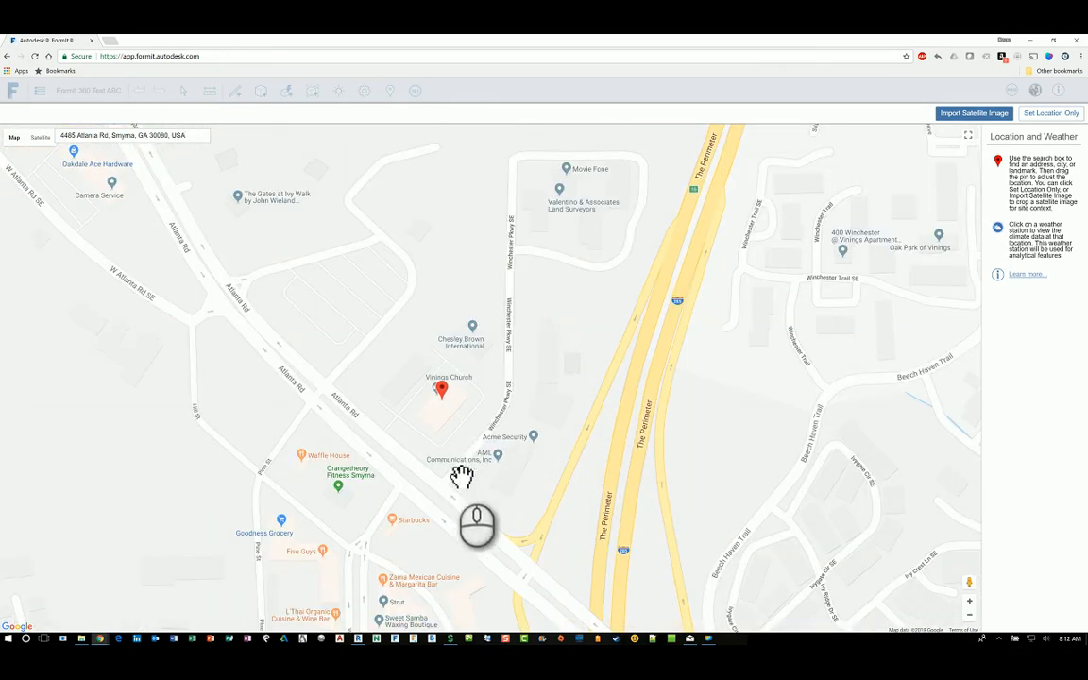
scroll(461, 477, "up", 1)
scroll(461, 478, "up", 1)
scroll(492, 472, "down", 1)
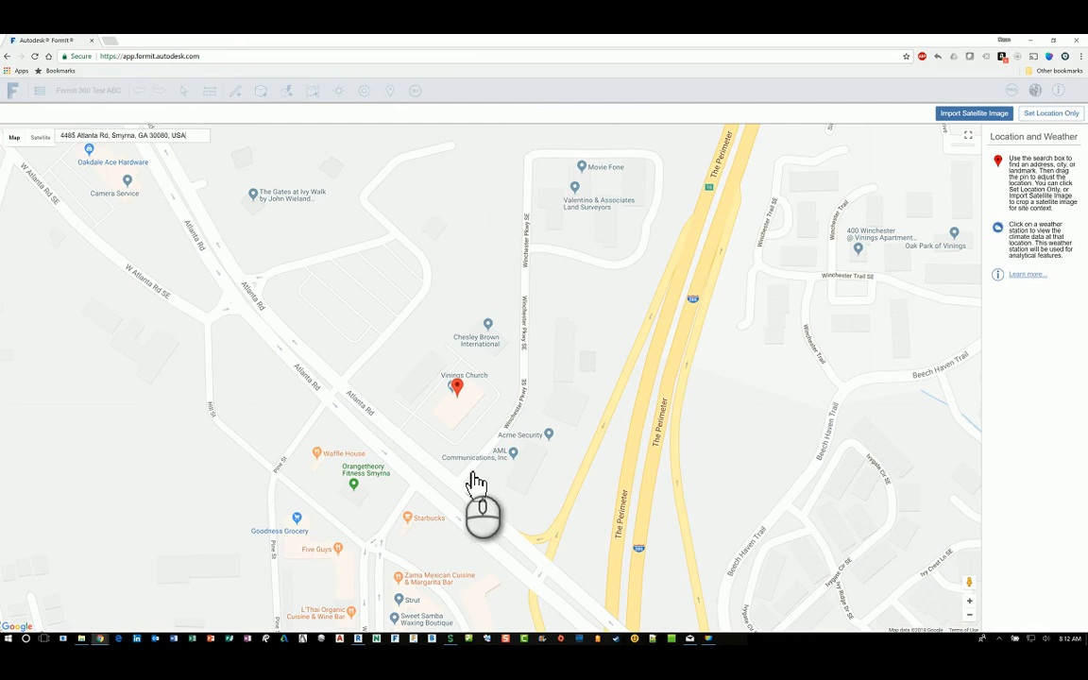
middle_click_drag(508, 467, 591, 422)
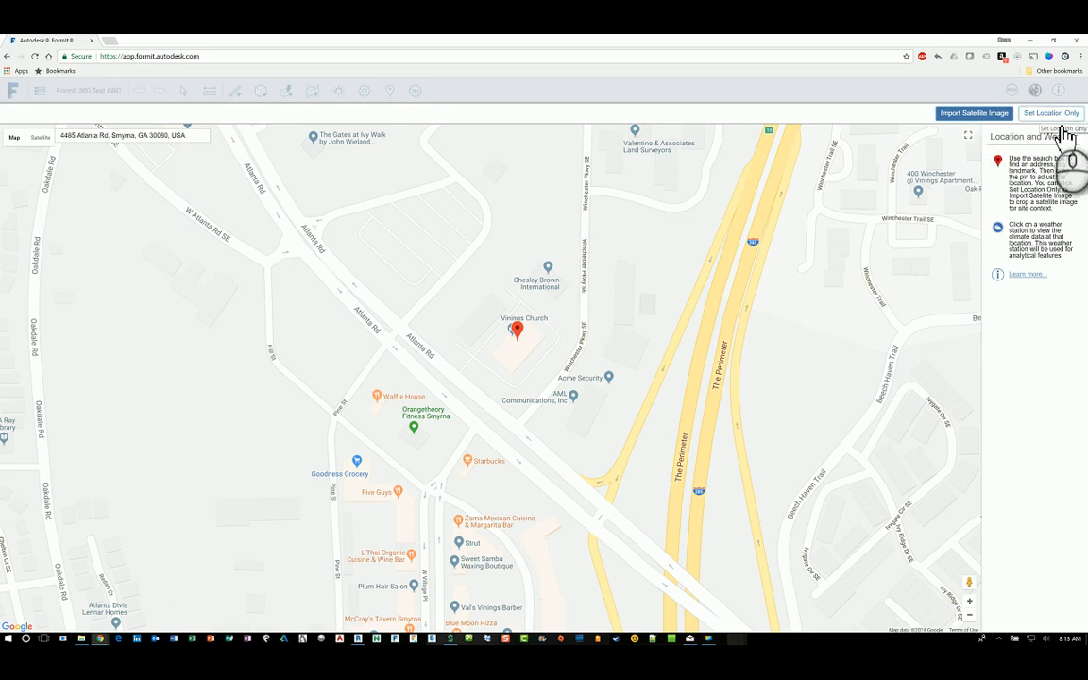
Step: Import a satellite image cropped around the white-roofed building and its parking lots
left_click(974, 115)
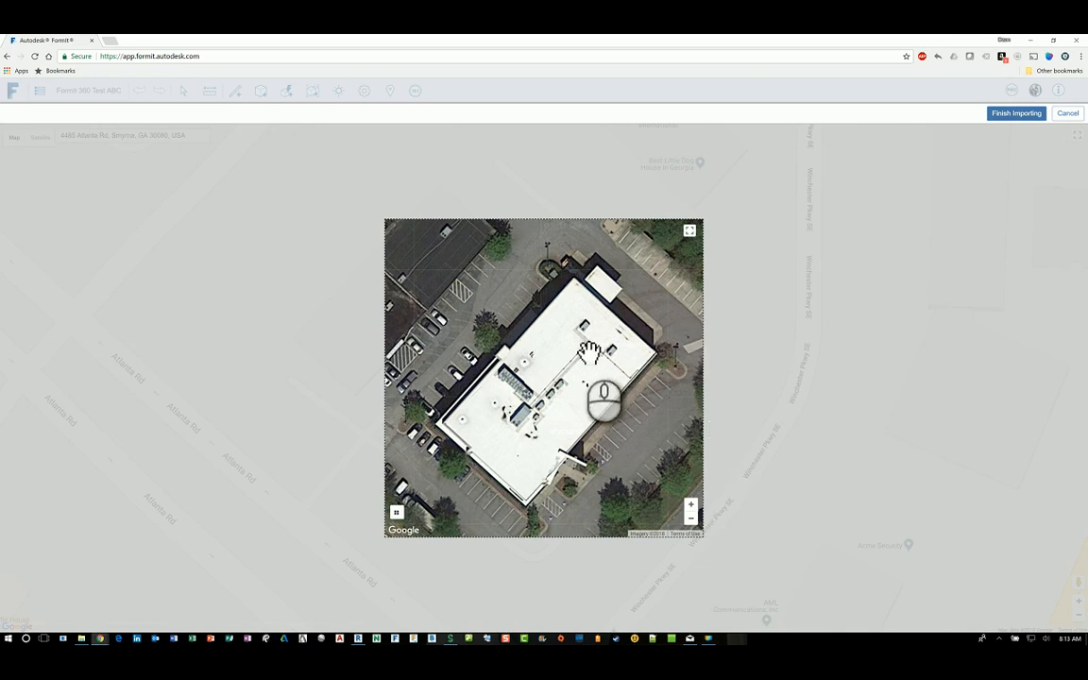
mouse_move(570, 360)
left_mouse_down()
mouse_move(525, 354)
mouse_move(513, 375)
mouse_move(568, 405)
mouse_move(611, 389)
mouse_move(573, 374)
mouse_move(558, 387)
mouse_move(601, 401)
mouse_move(602, 376)
mouse_move(572, 365)
left_mouse_up()
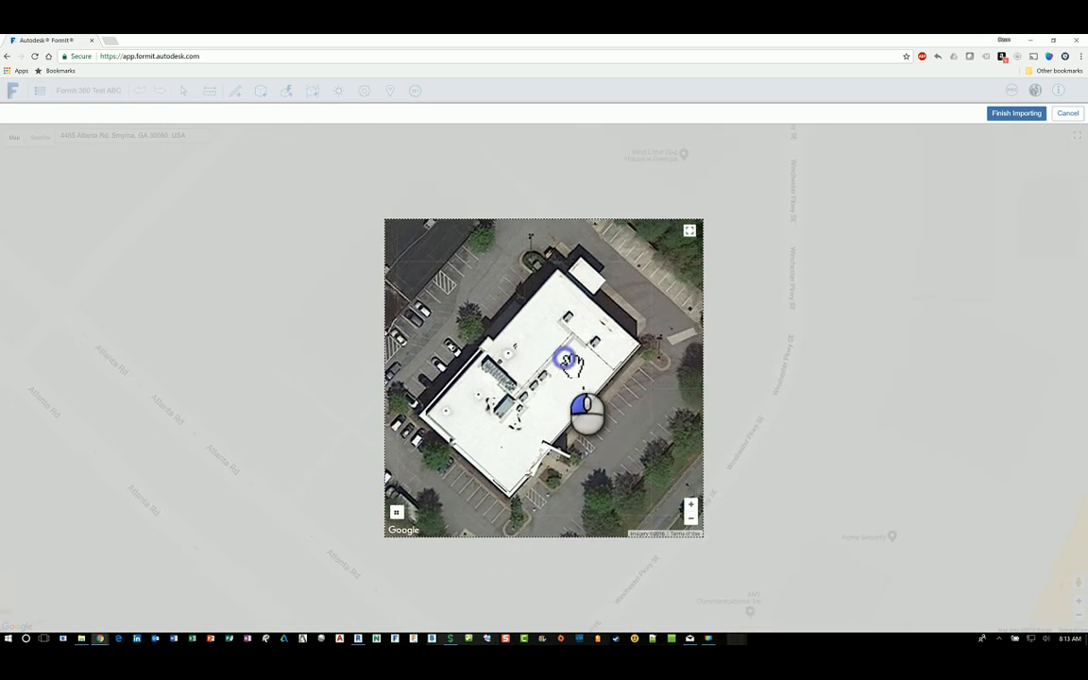
scroll(575, 364, "down", 2)
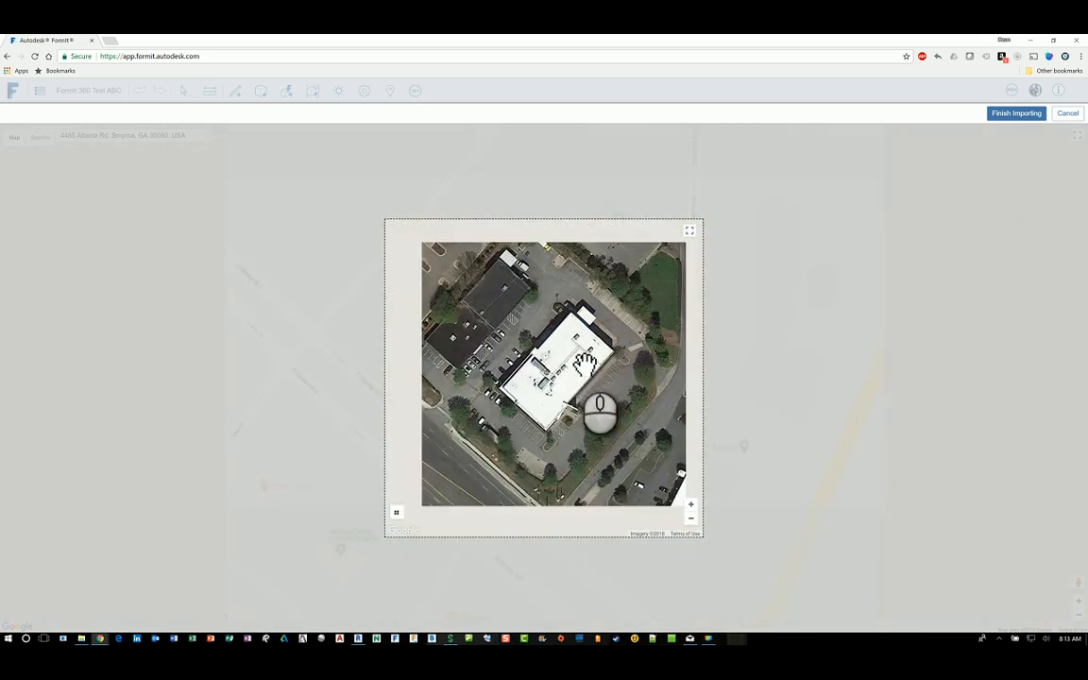
scroll(584, 364, "down", 1)
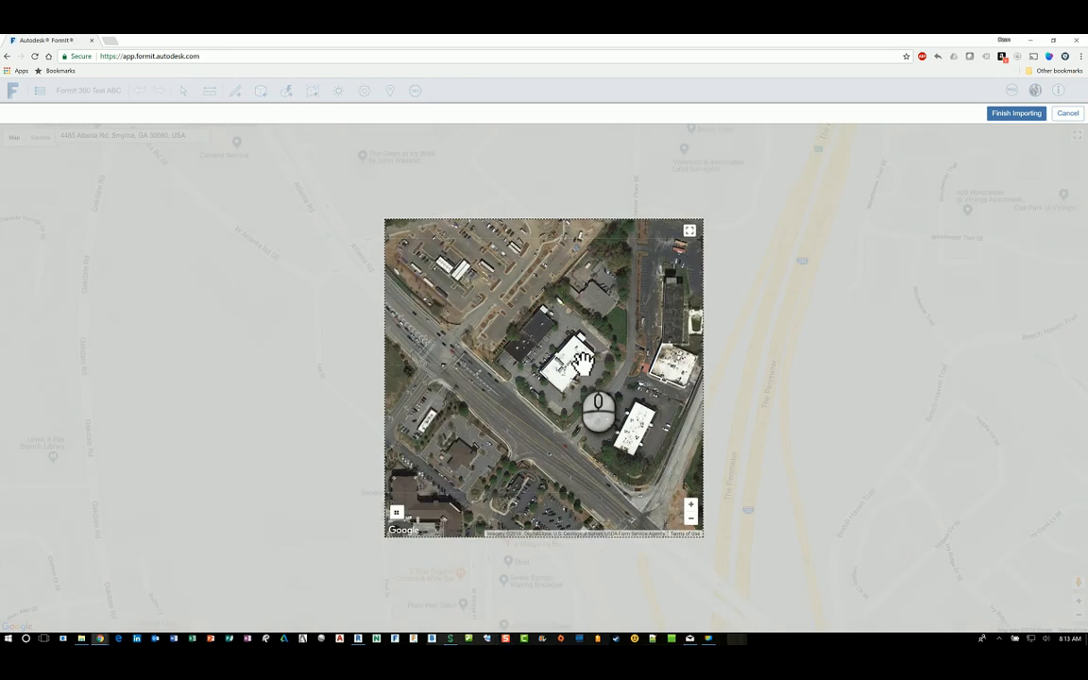
scroll(583, 360, "up", 2)
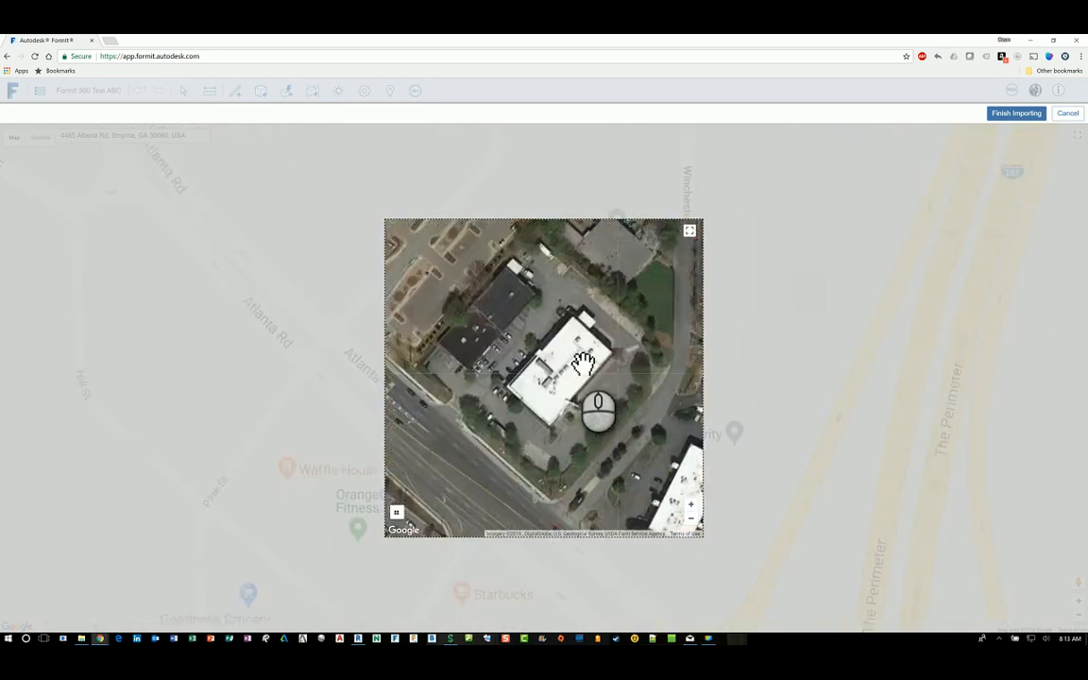
scroll(583, 360, "down", 2)
scroll(583, 360, "up", 1)
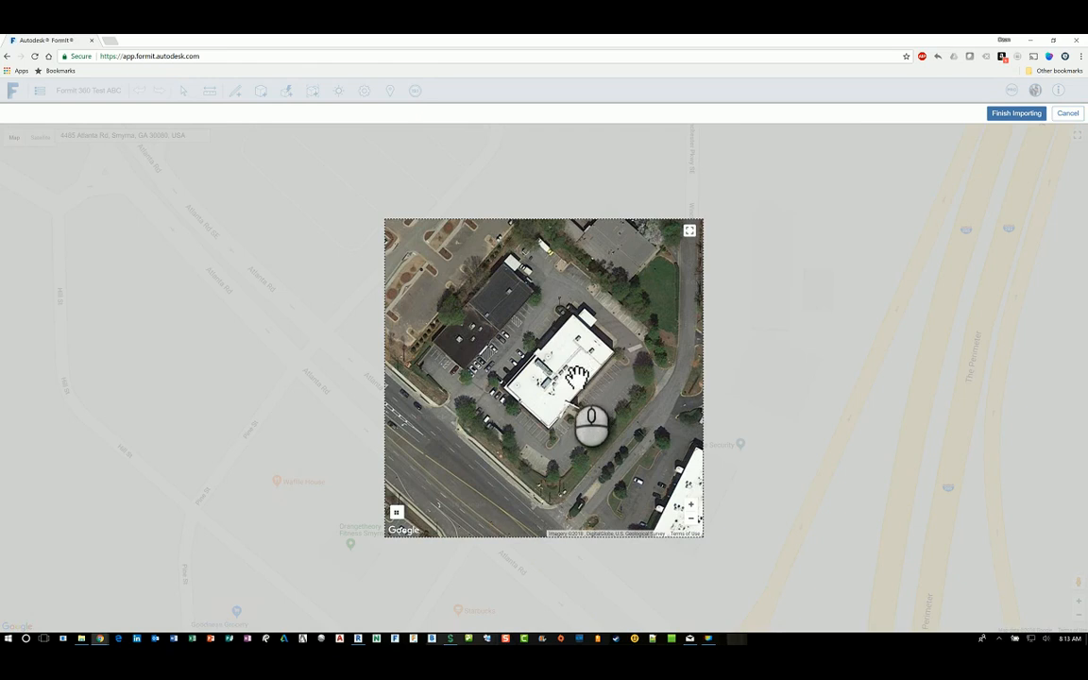
left_click_drag(565, 376, 582, 379)
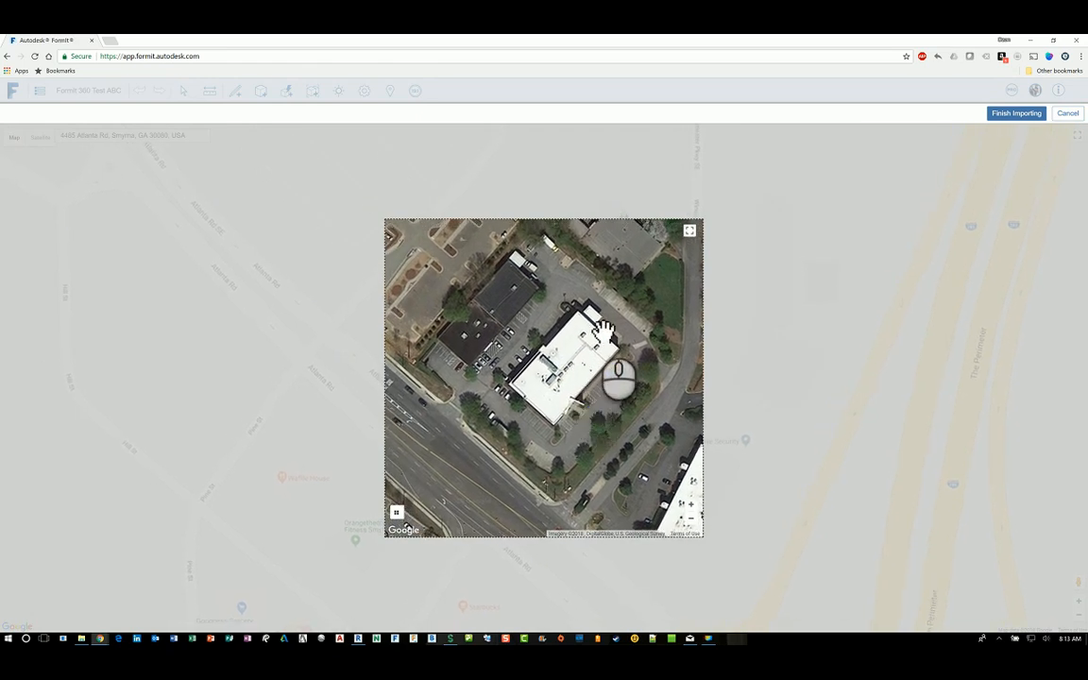
left_click(1017, 121)
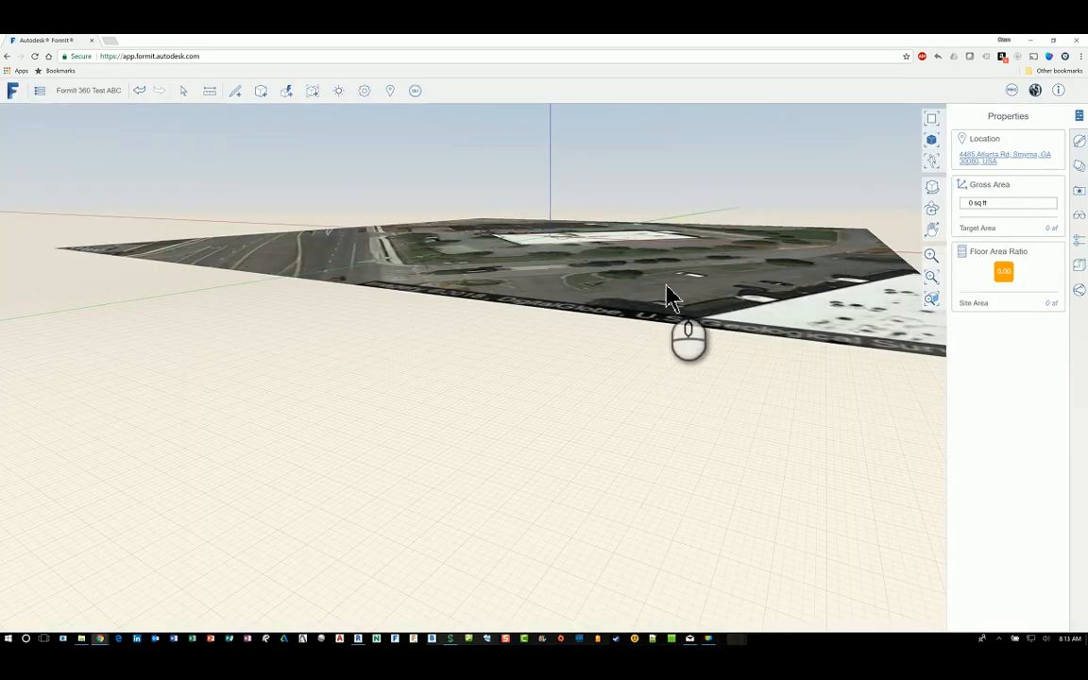
scroll(665, 317, "up", 3)
scroll(616, 418, "down", 5)
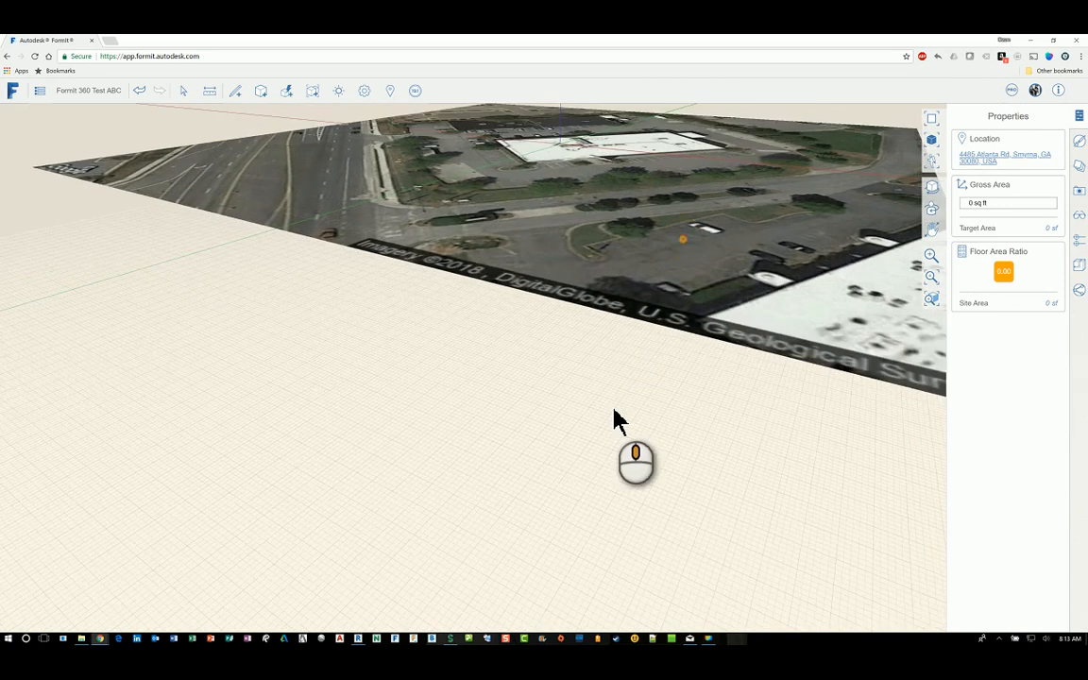
scroll(620, 360, "up", 2)
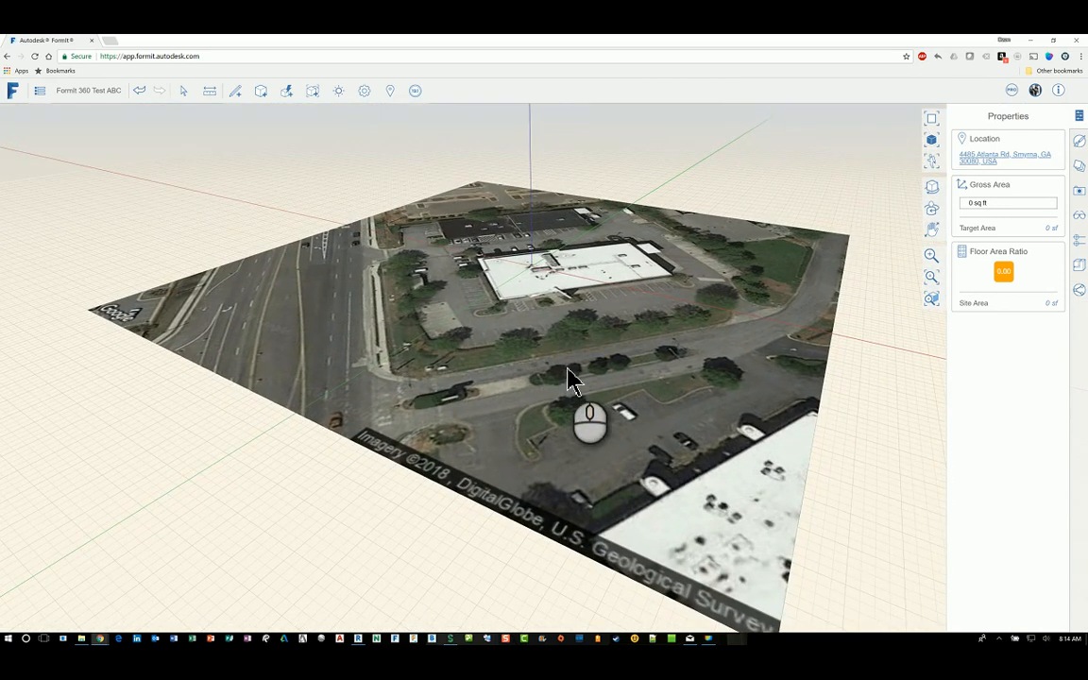
scroll(570, 380, "down", 3)
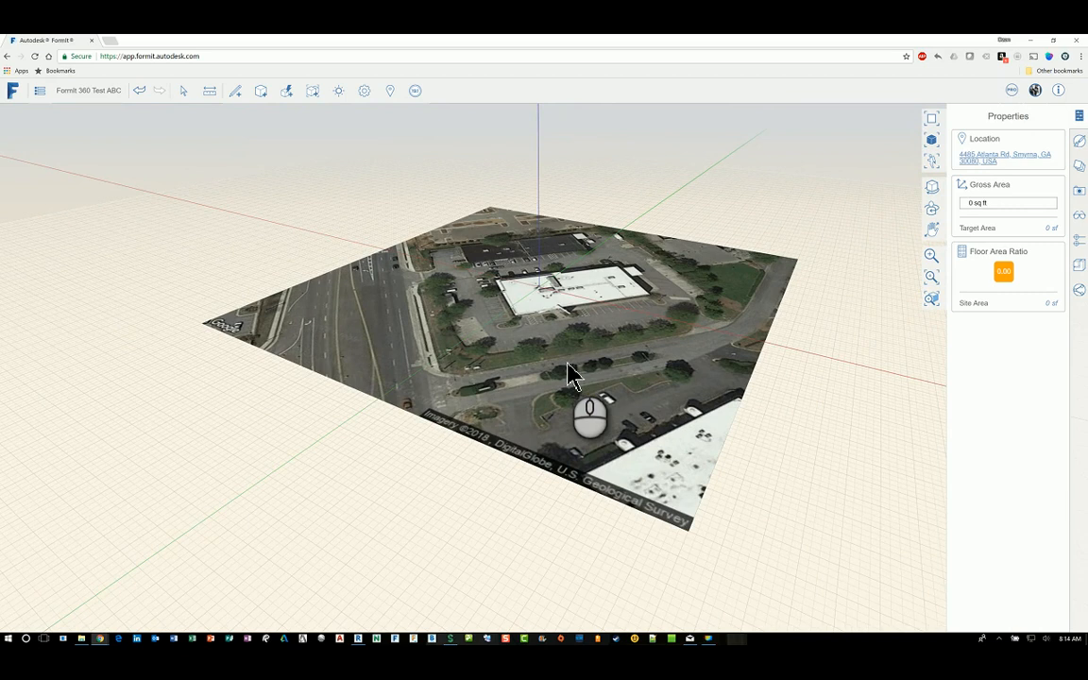
scroll(567, 364, "up", 2)
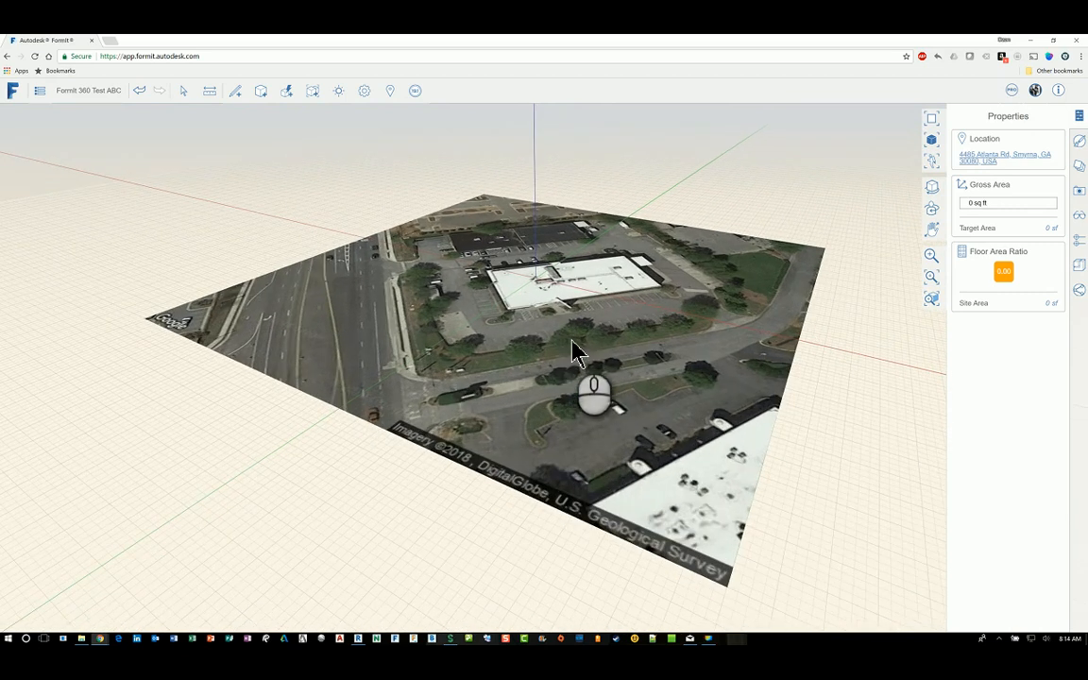
middle_click_drag(583, 297, 664, 242)
Step: Set the sketch axes at the main building's corner, rotated along its wall
right_click(663, 242)
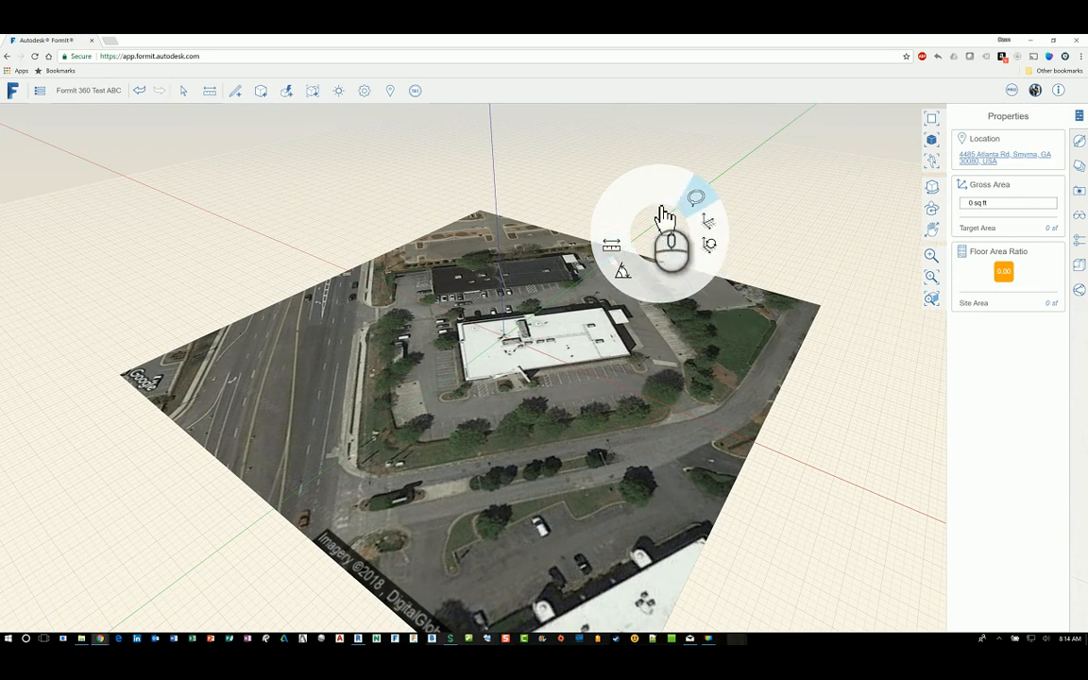
left_click(718, 229)
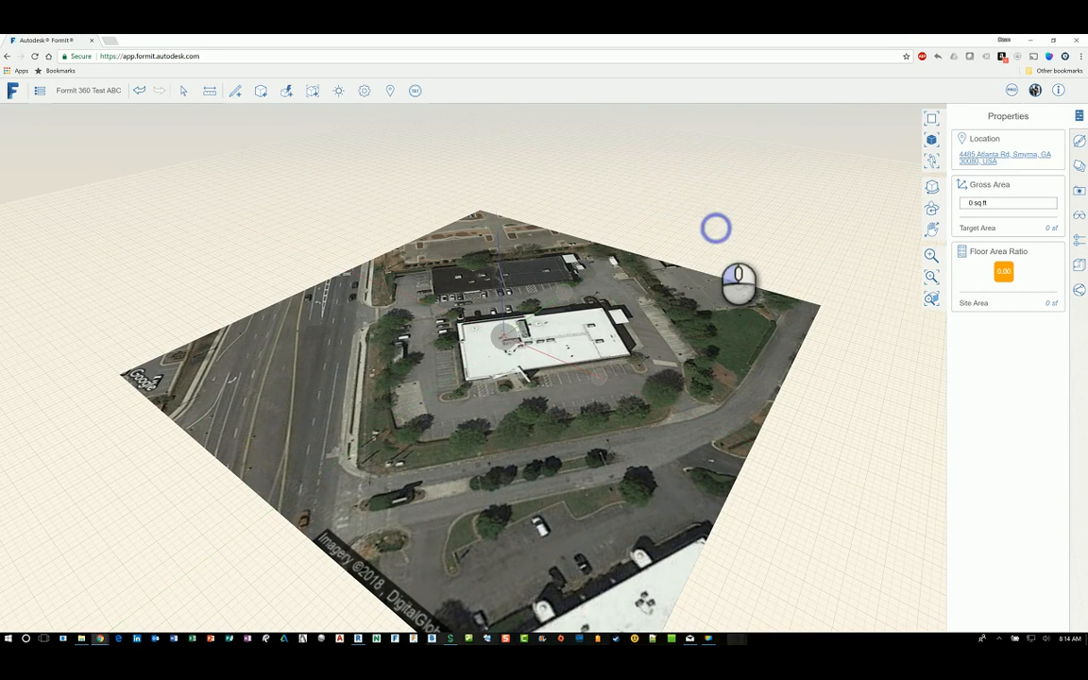
scroll(496, 349, "up", 3)
scroll(501, 364, "up", 1)
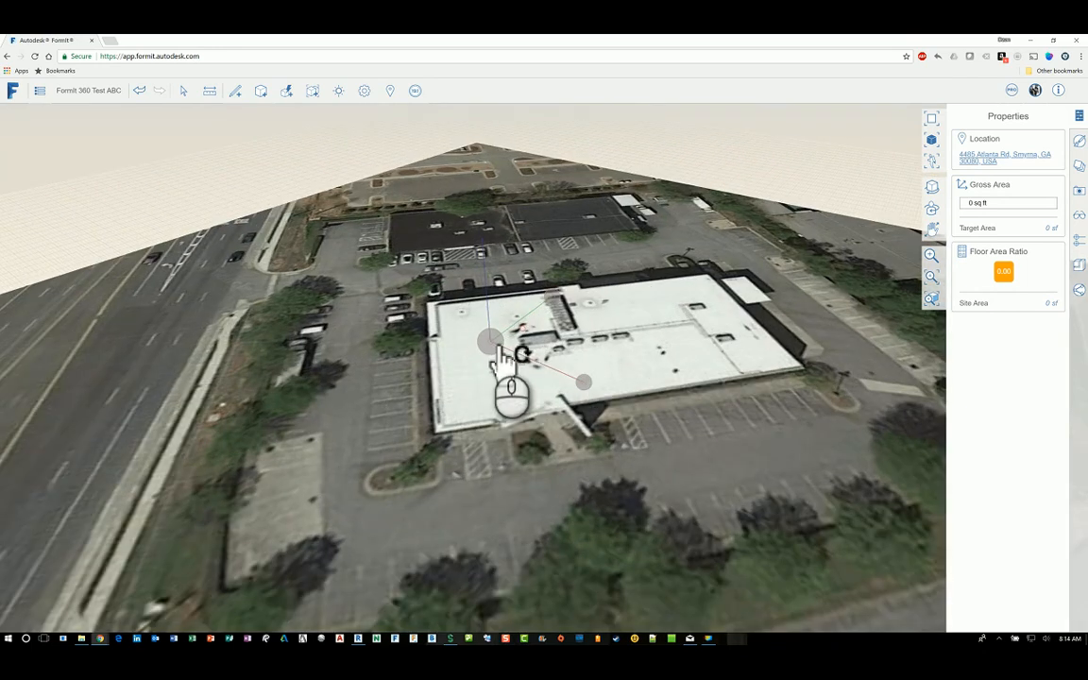
middle_click_drag(493, 347, 455, 559)
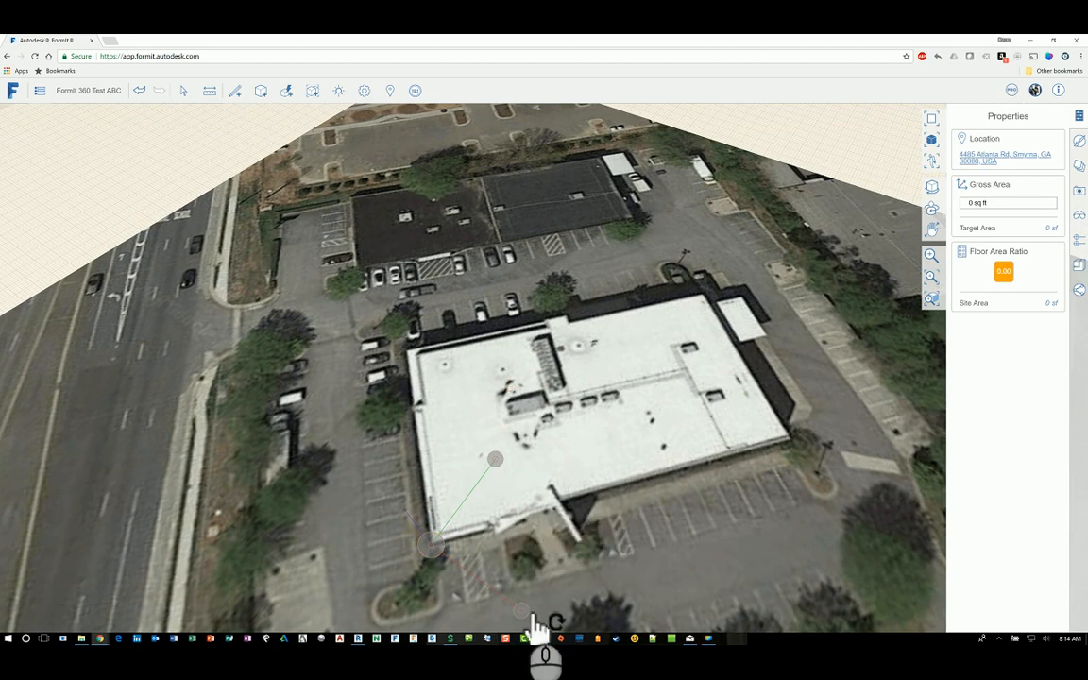
left_click_drag(526, 612, 578, 517)
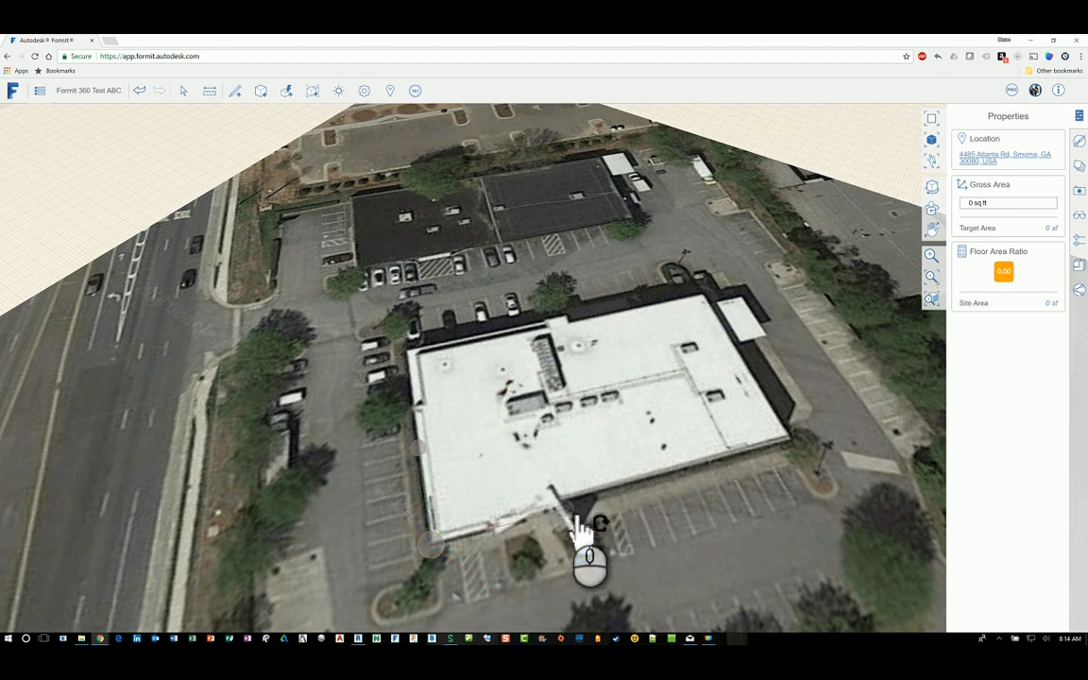
left_click(812, 147)
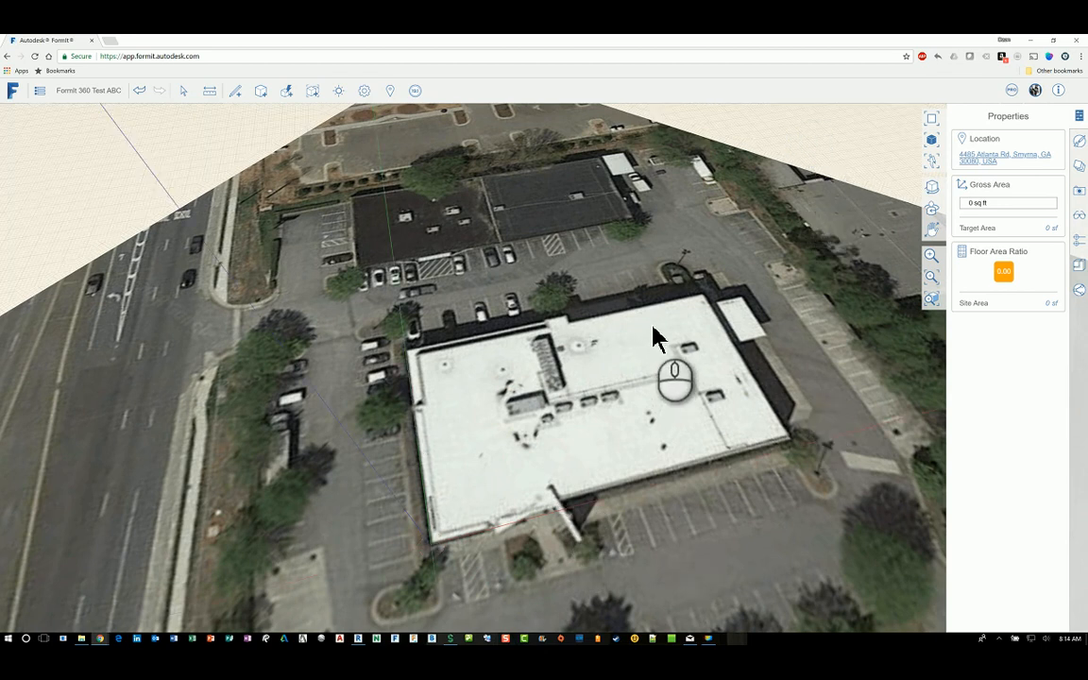
Step: Orbit and pan to a lower, oblique view of the site
scroll(722, 302, "down", 5)
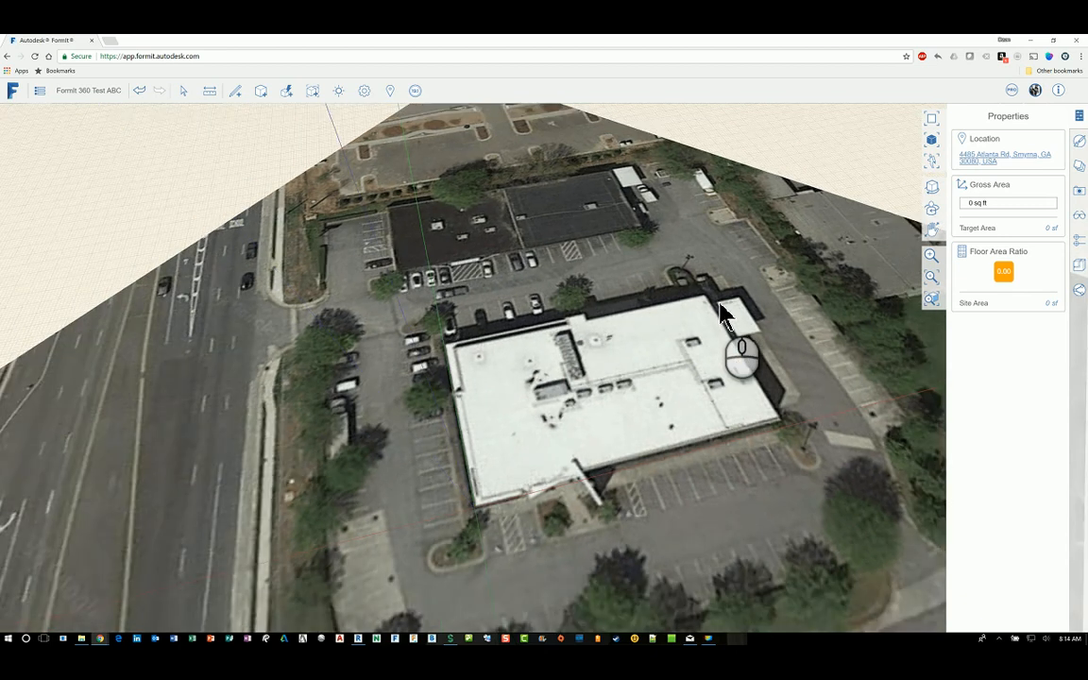
middle_click_drag(746, 378, 784, 322)
scroll(782, 314, "down", 2)
middle_click_drag(648, 346, 536, 326)
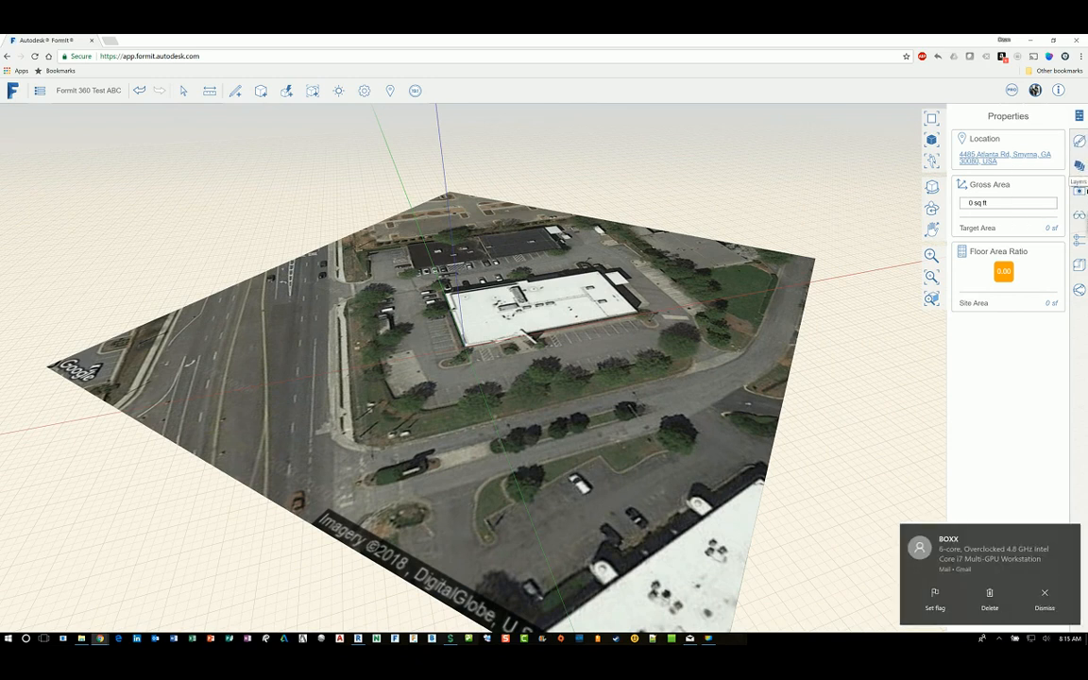
Step: Add a new layer in the Layers panel and rename it 'Site Map'
left_click(1081, 191)
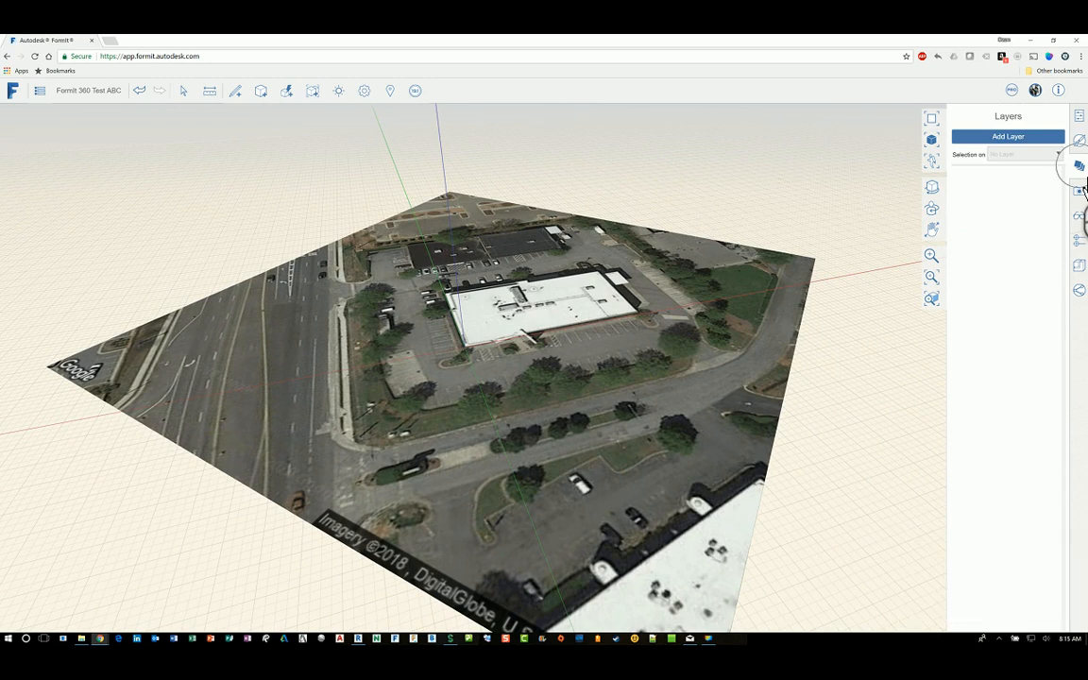
left_click(1026, 138)
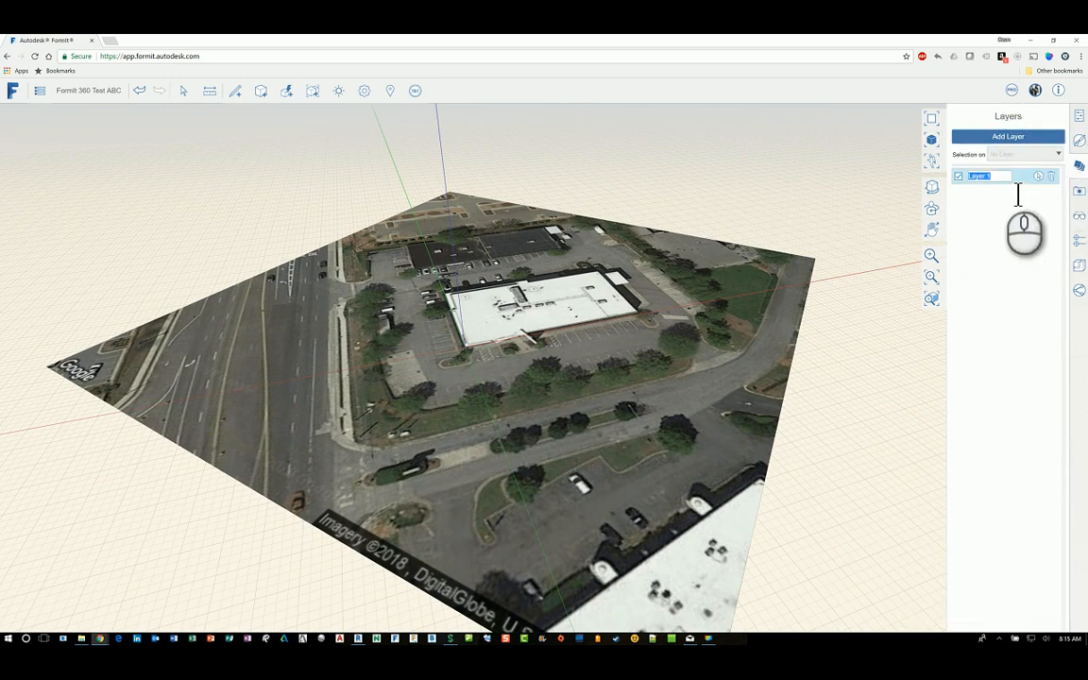
type("Site Map")
left_click(732, 159)
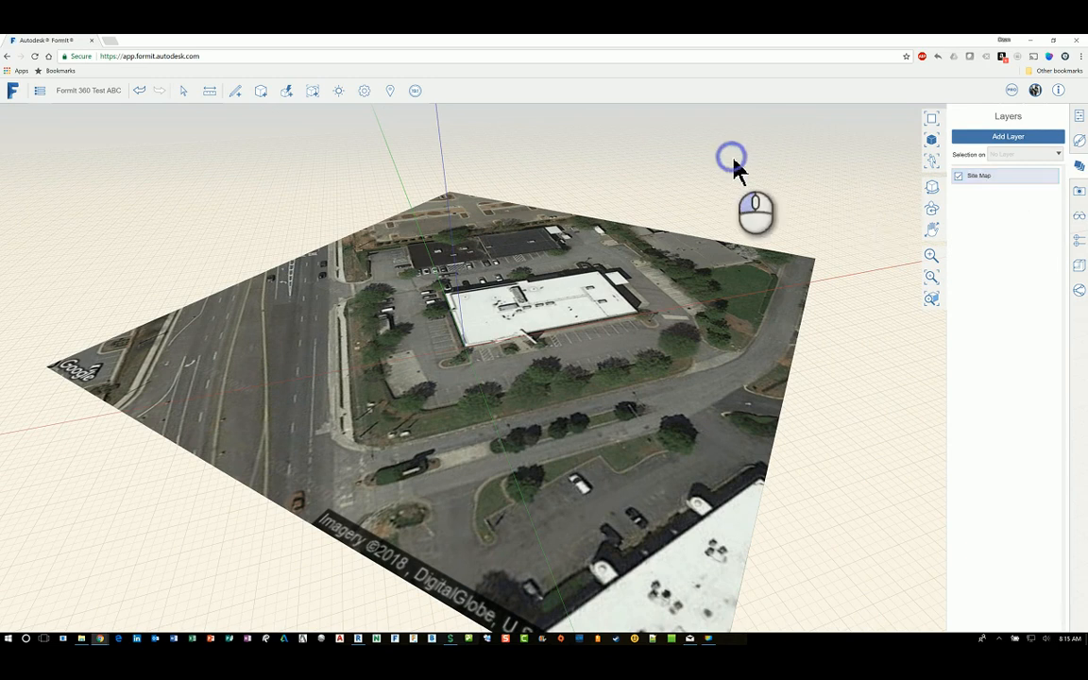
left_click(739, 245)
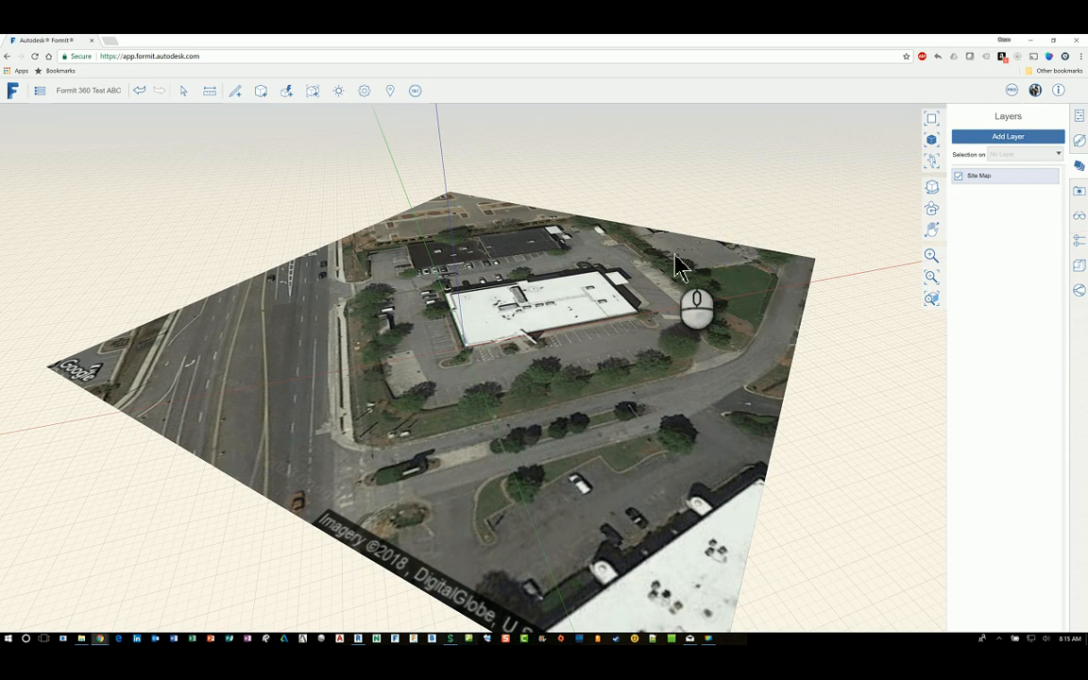
left_click(644, 233)
scroll(385, 269, "down", 2)
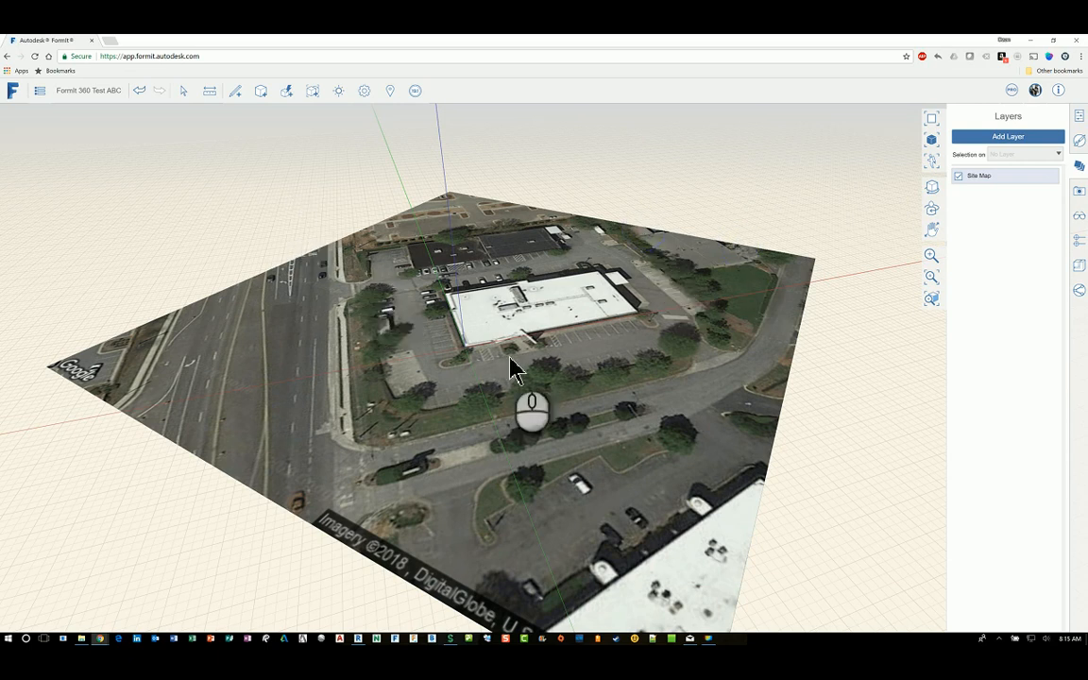
left_click(693, 472)
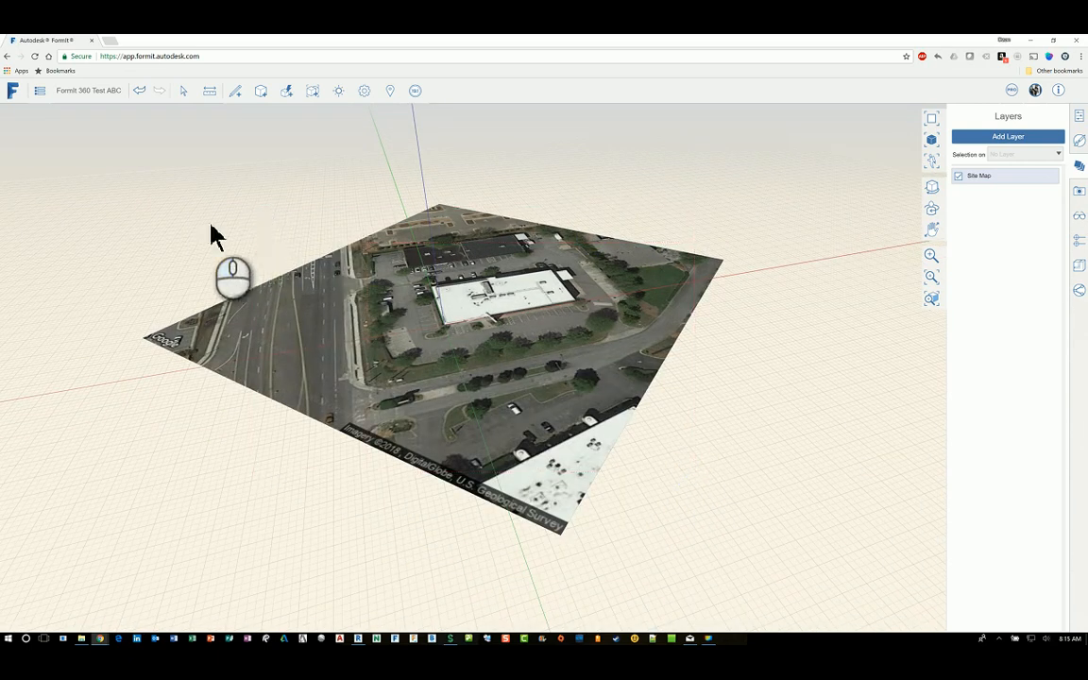
Step: Window-select the entire satellite site image
left_click_drag(73, 134, 809, 551)
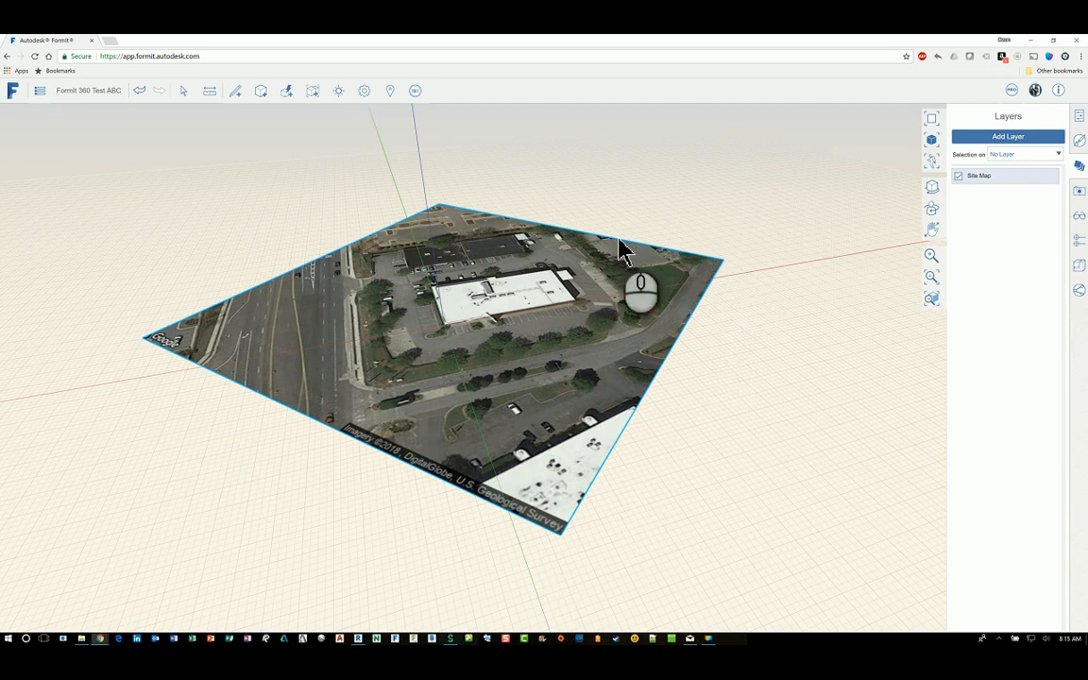
left_click(728, 203)
left_click(843, 203)
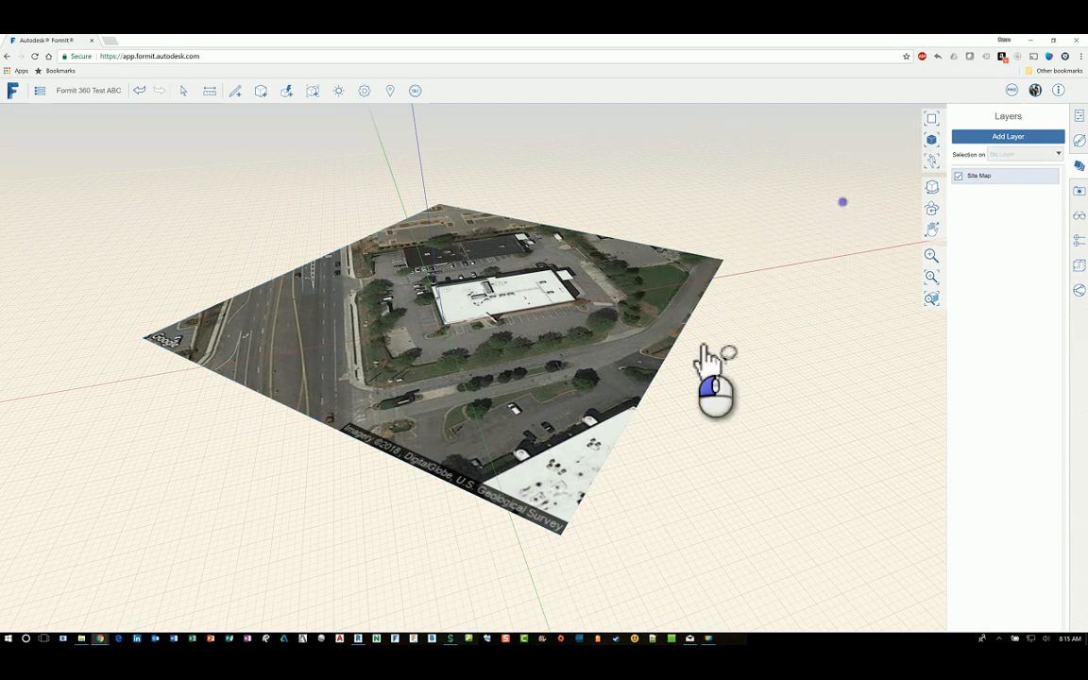
left_click_drag(704, 359, 650, 372)
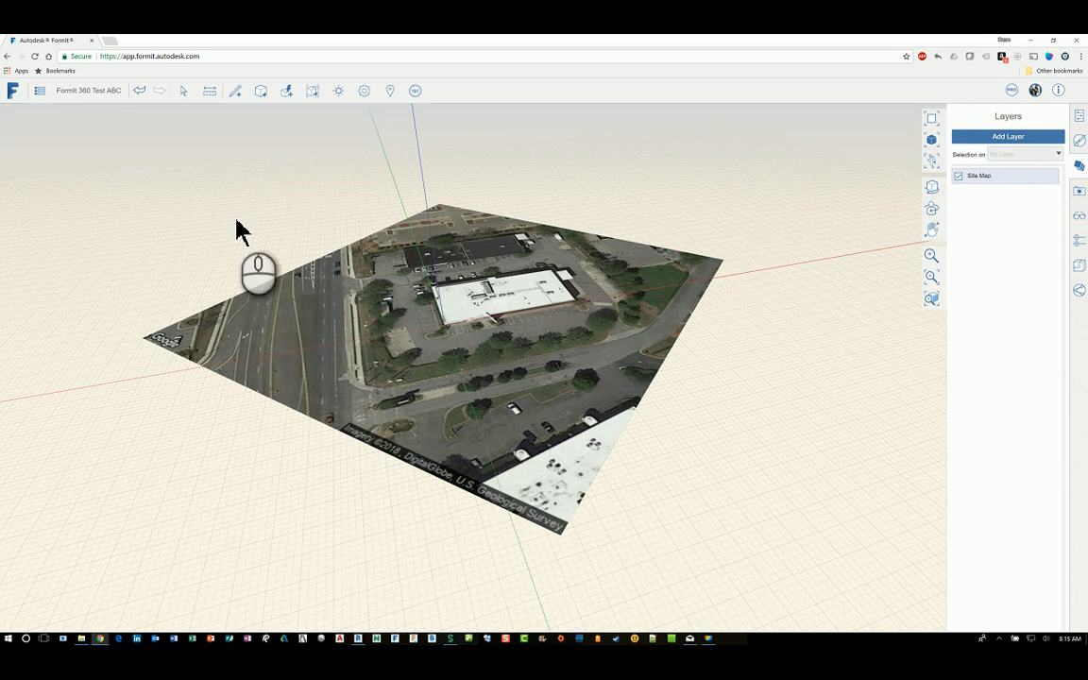
left_click_drag(81, 175, 282, 437)
left_click_drag(71, 117, 736, 575)
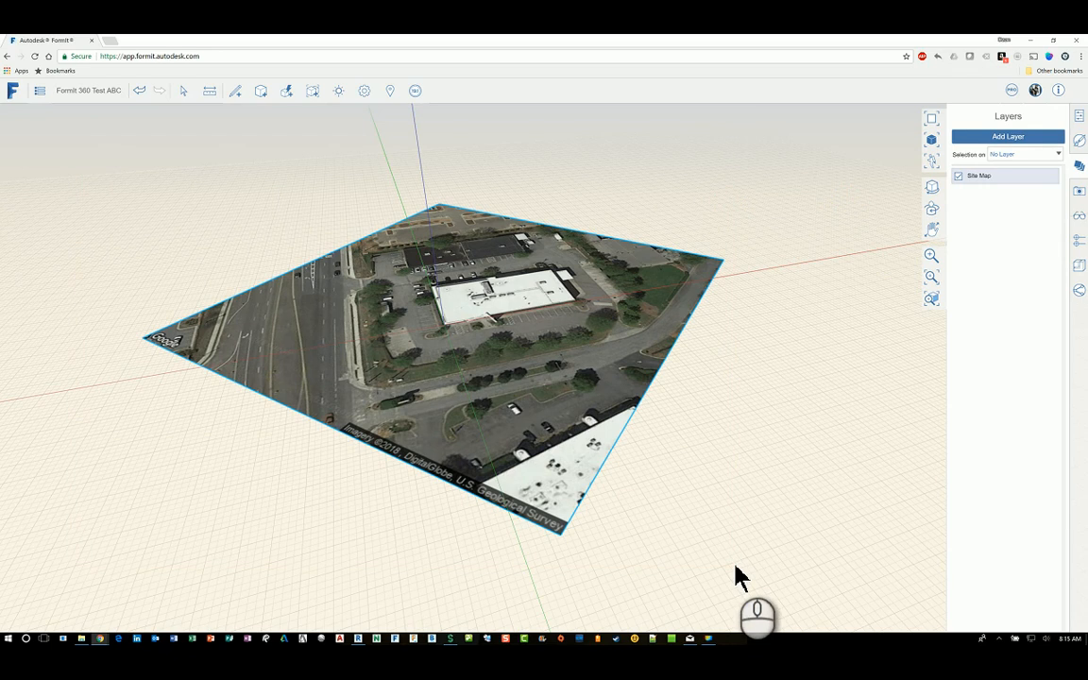
Step: Assign the image to the Site Map layer, then toggle that layer off and on
left_click(1047, 154)
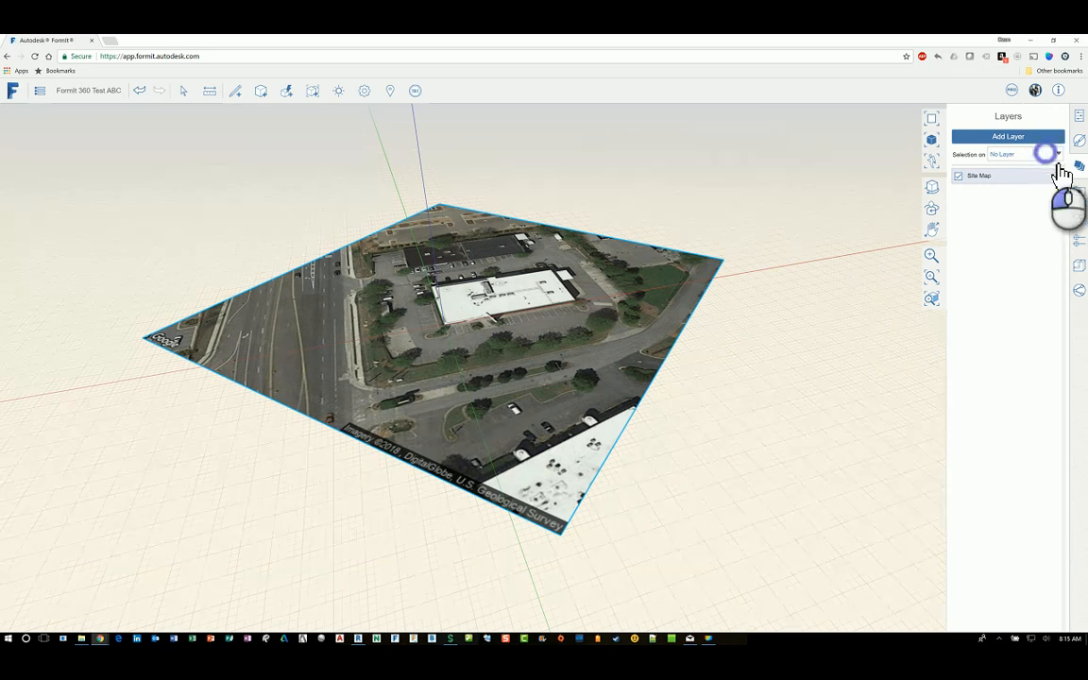
left_click(1018, 180)
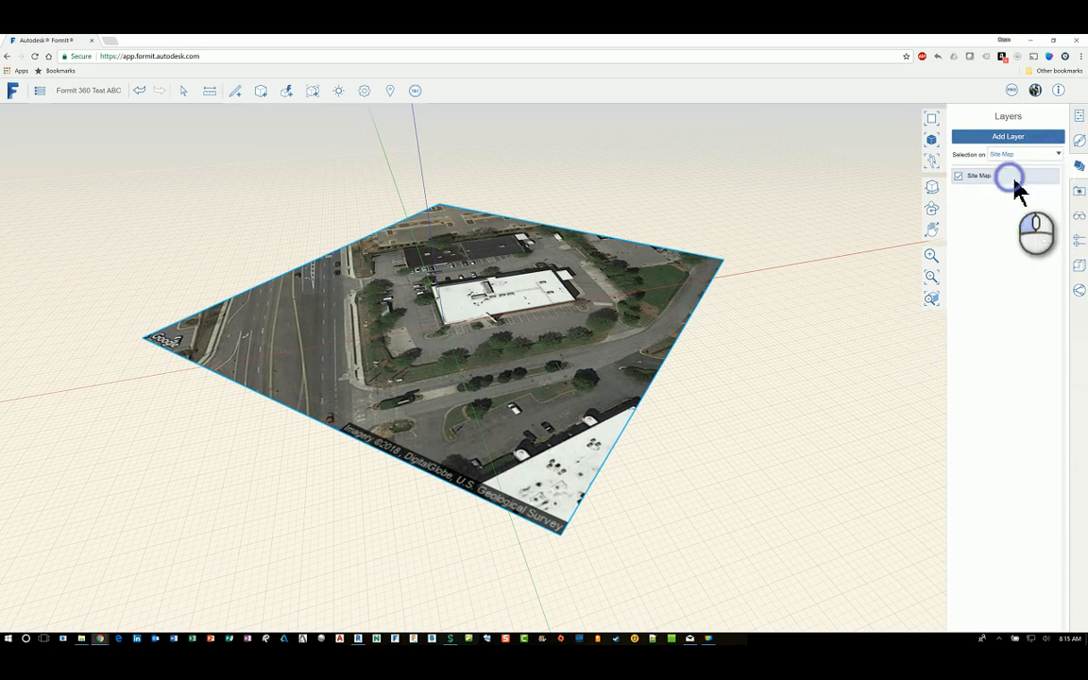
left_click(841, 233)
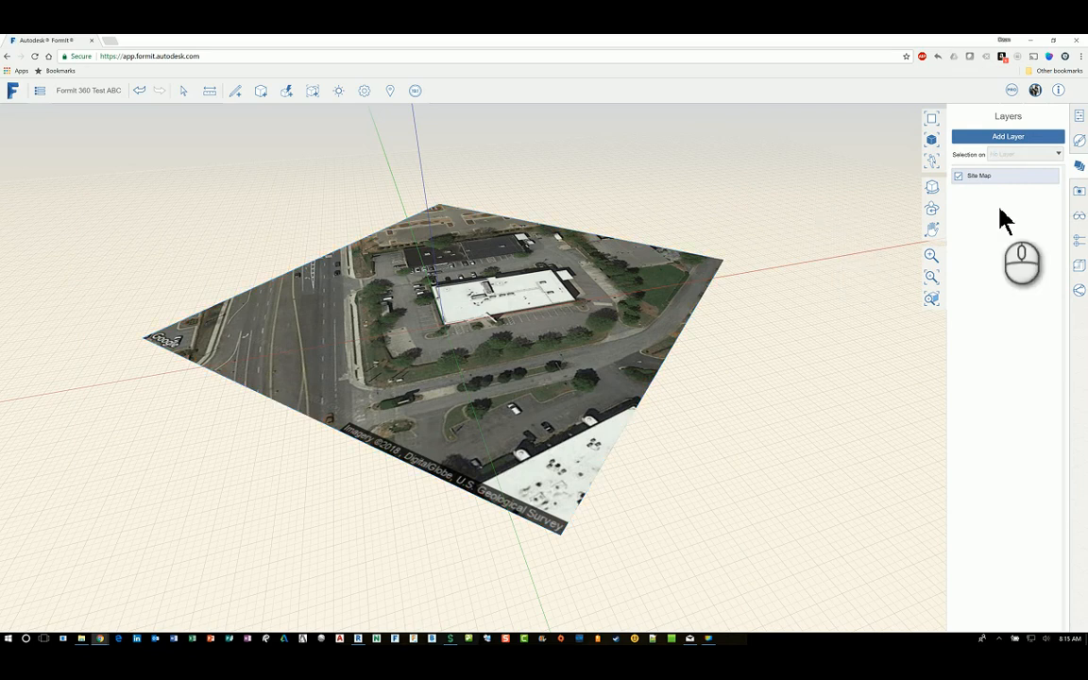
left_click(972, 186)
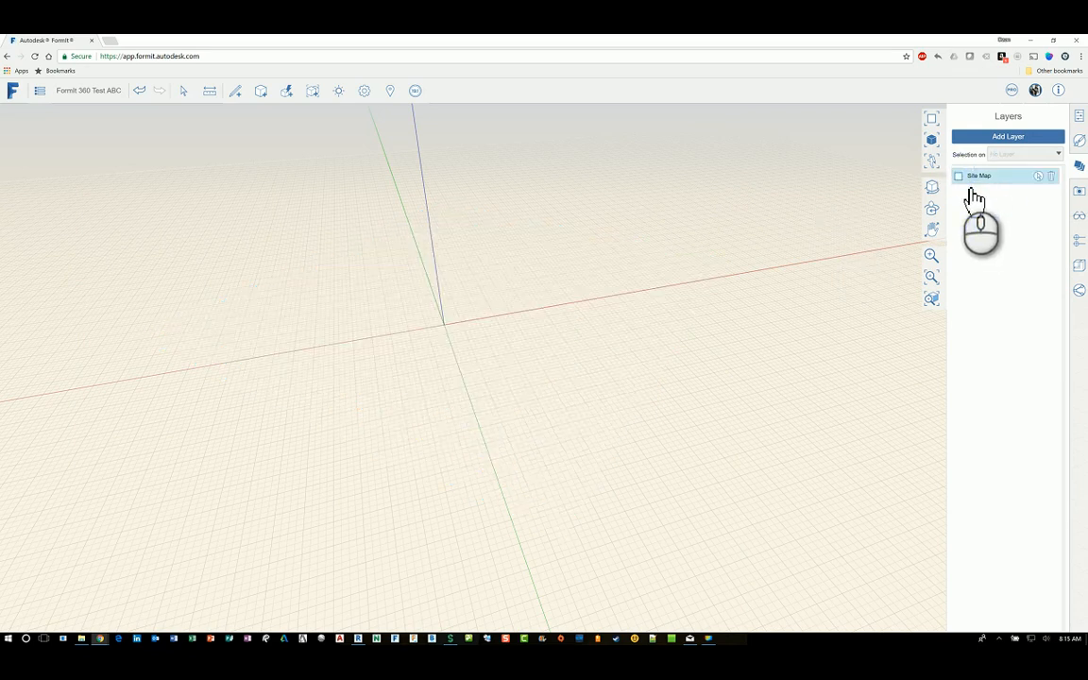
left_click(959, 176)
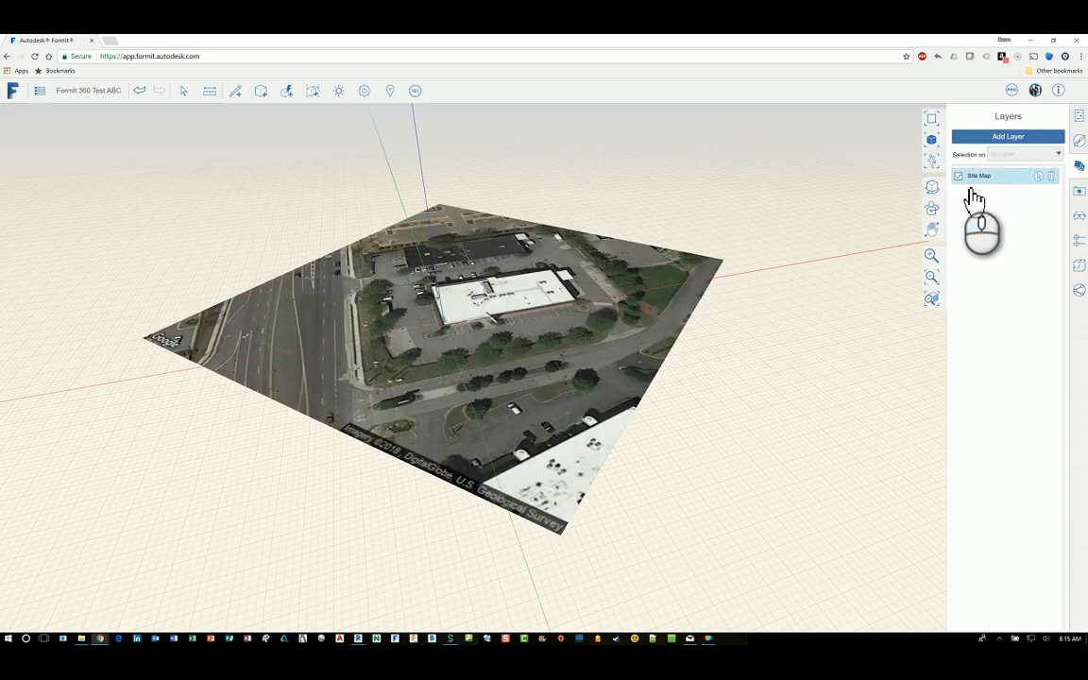
left_click(633, 172)
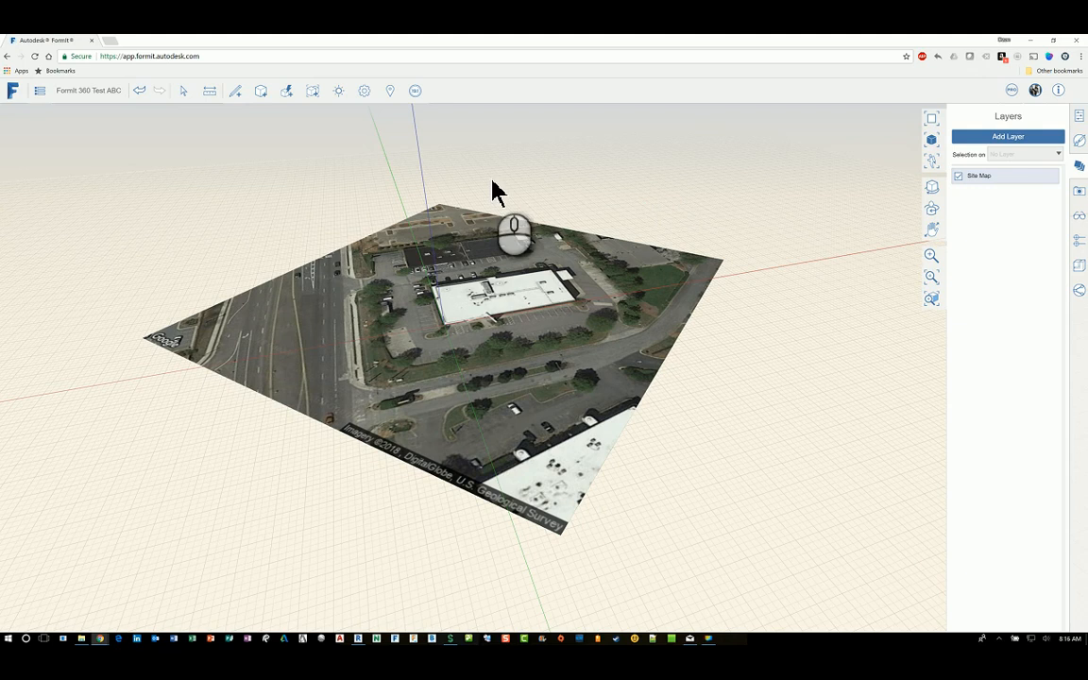
Step: Save the 'Formit 360 Test ABC' sketch to A360 Drive via Save Sketch
middle_click_drag(492, 179, 534, 174)
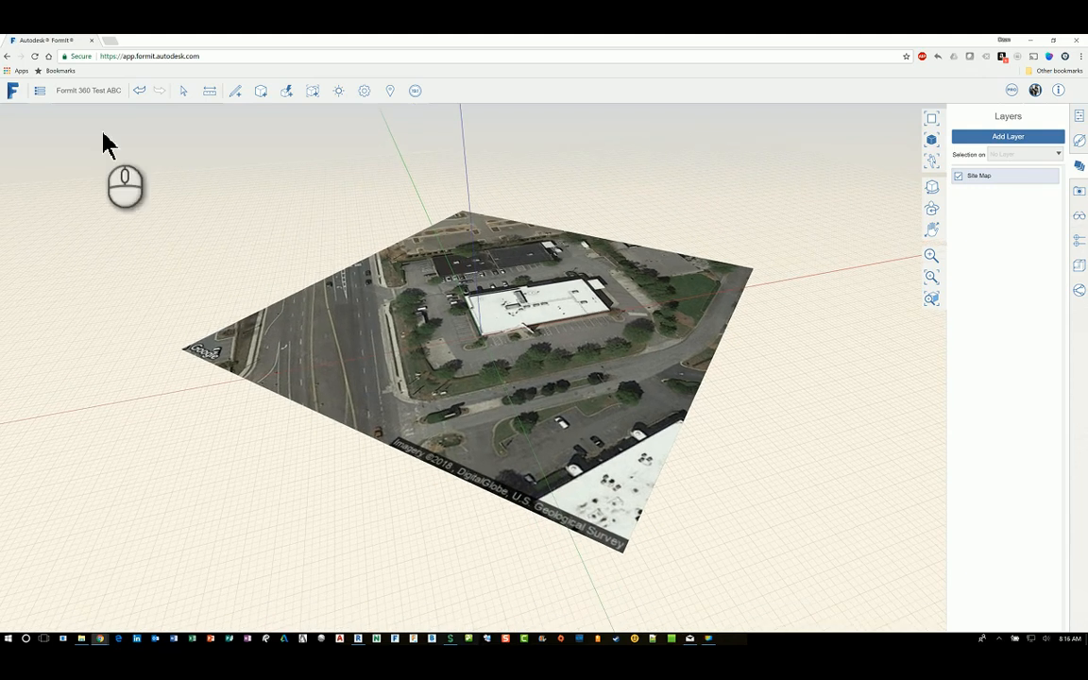
left_click(54, 106)
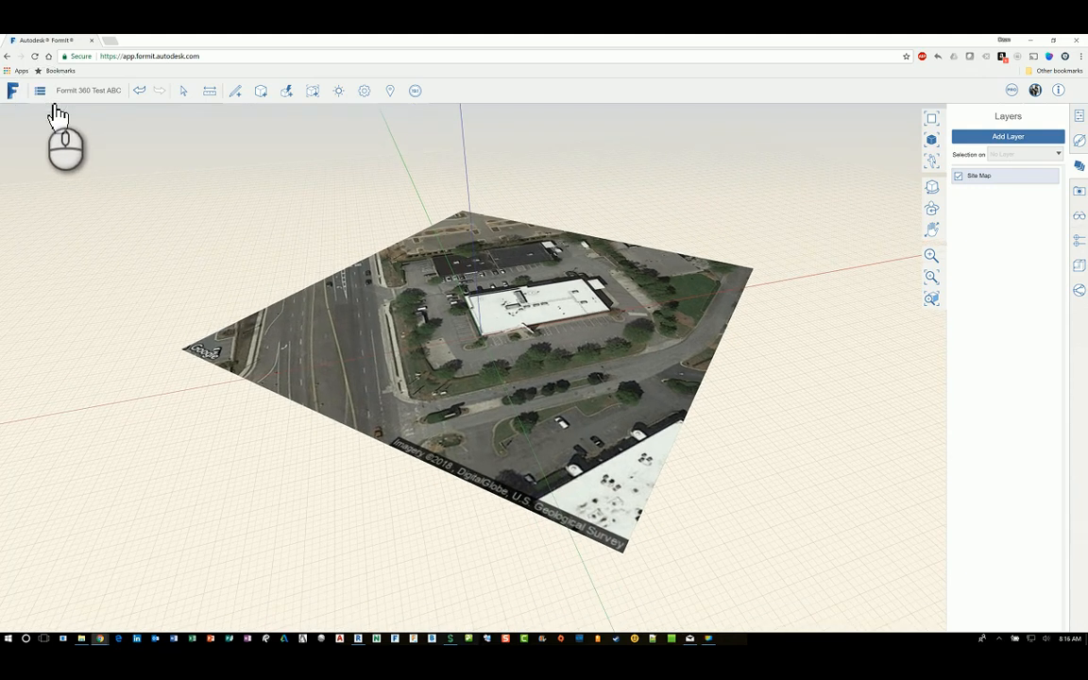
left_click(54, 108)
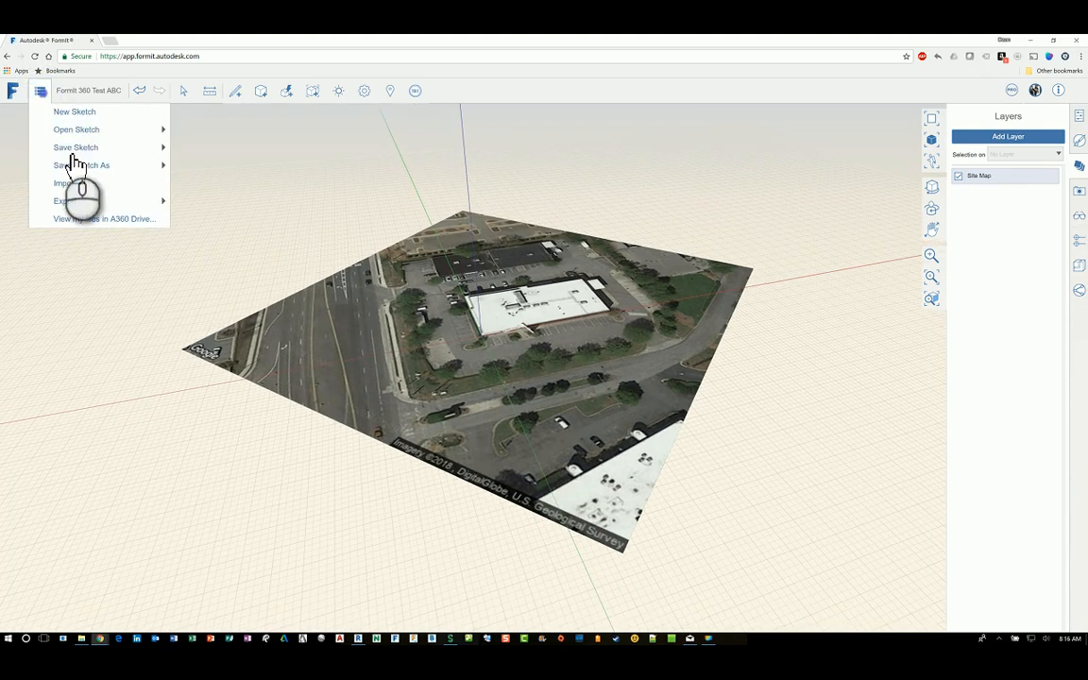
mouse_move(123, 153)
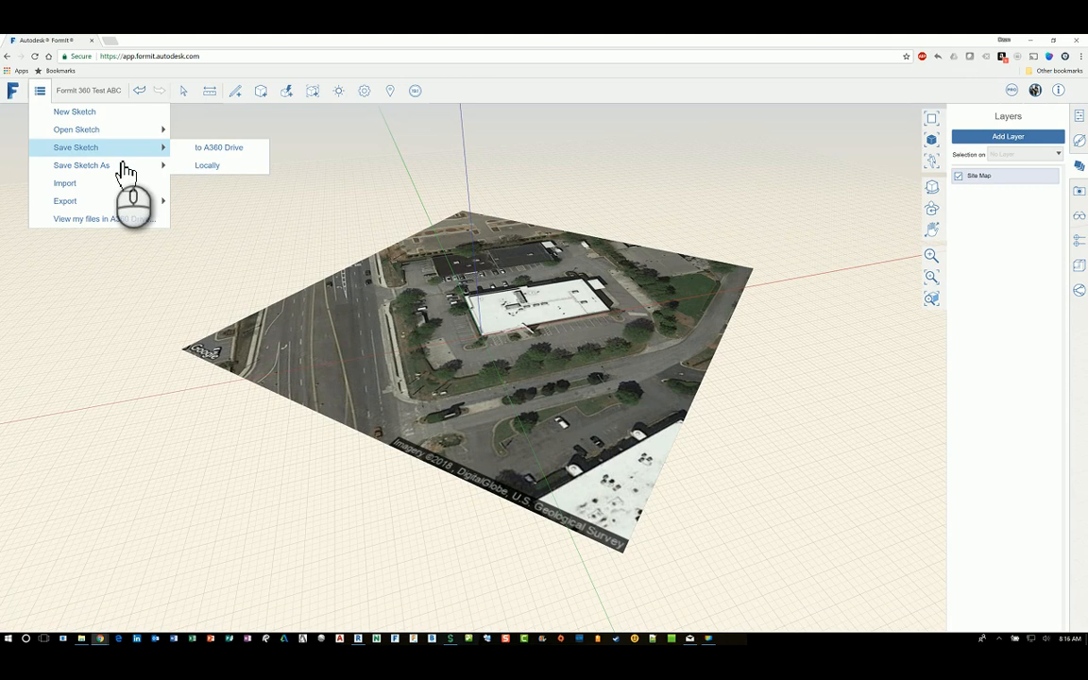
left_click(234, 153)
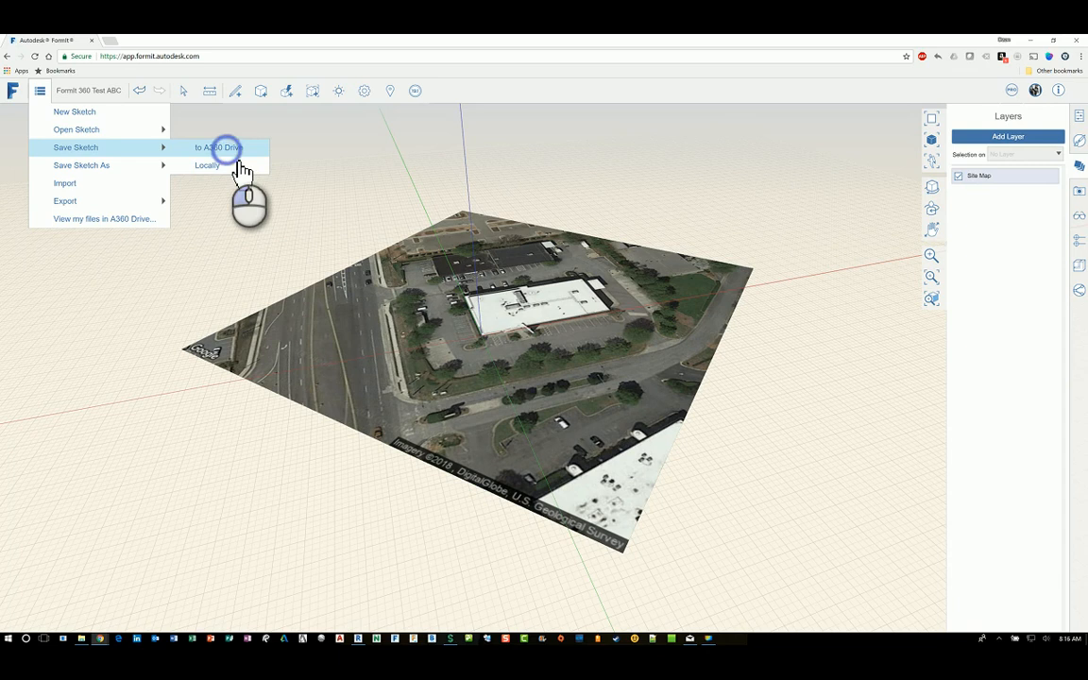